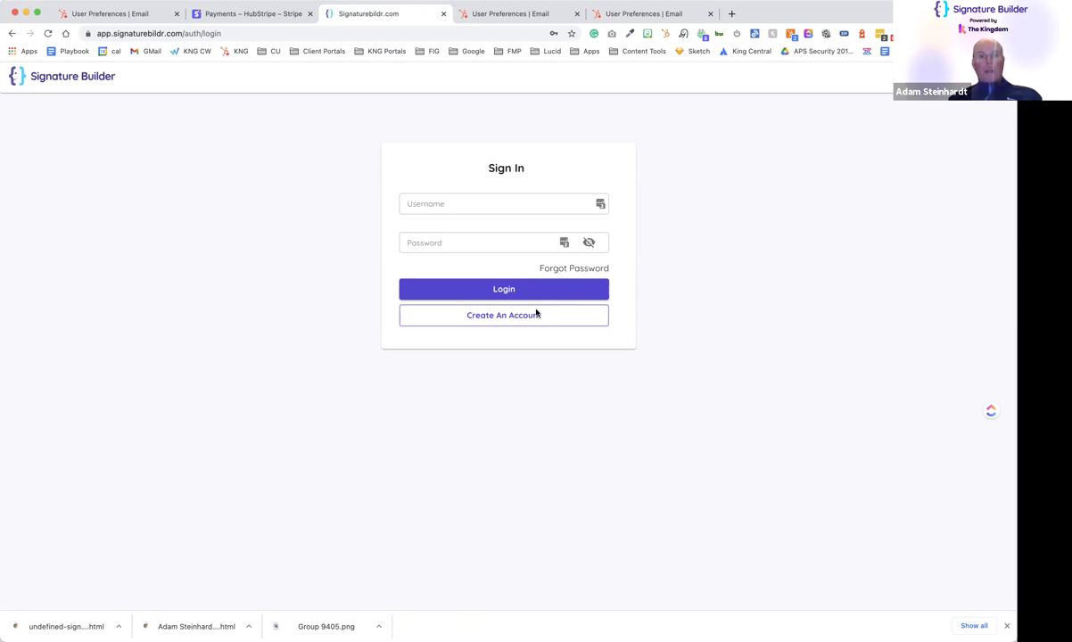
# Step: Autofill the saved sign-in credentials and start creating a new administrator account
pyautogui.click(446, 206)
pyautogui.click(445, 232)
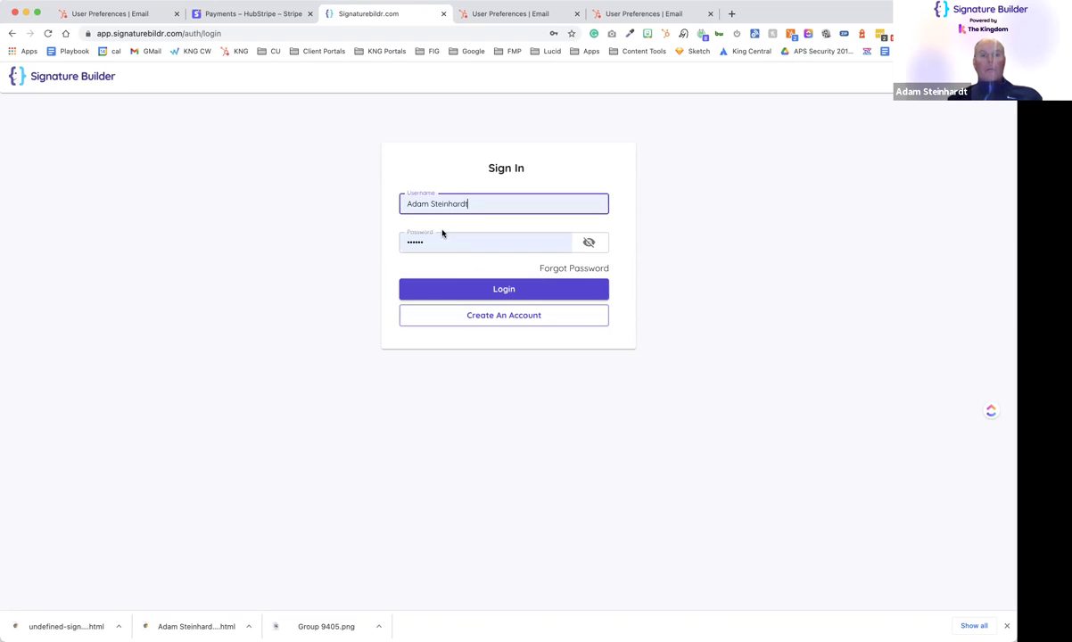
pyautogui.click(450, 321)
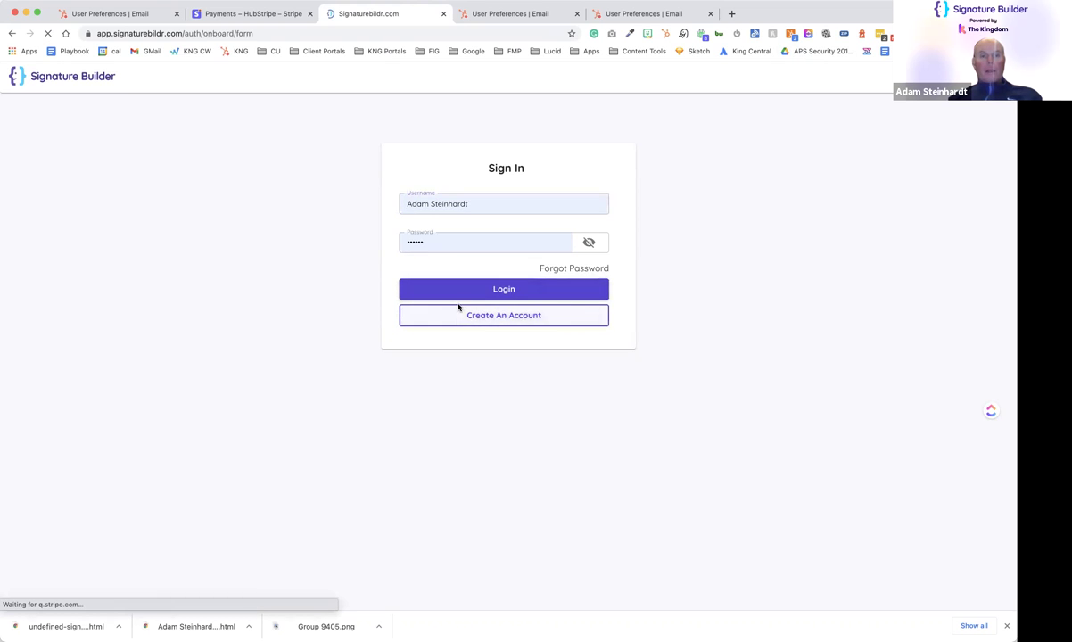
# Step: Enter first and last name, repeat the password, accept the terms and continue
pyautogui.click(551, 251)
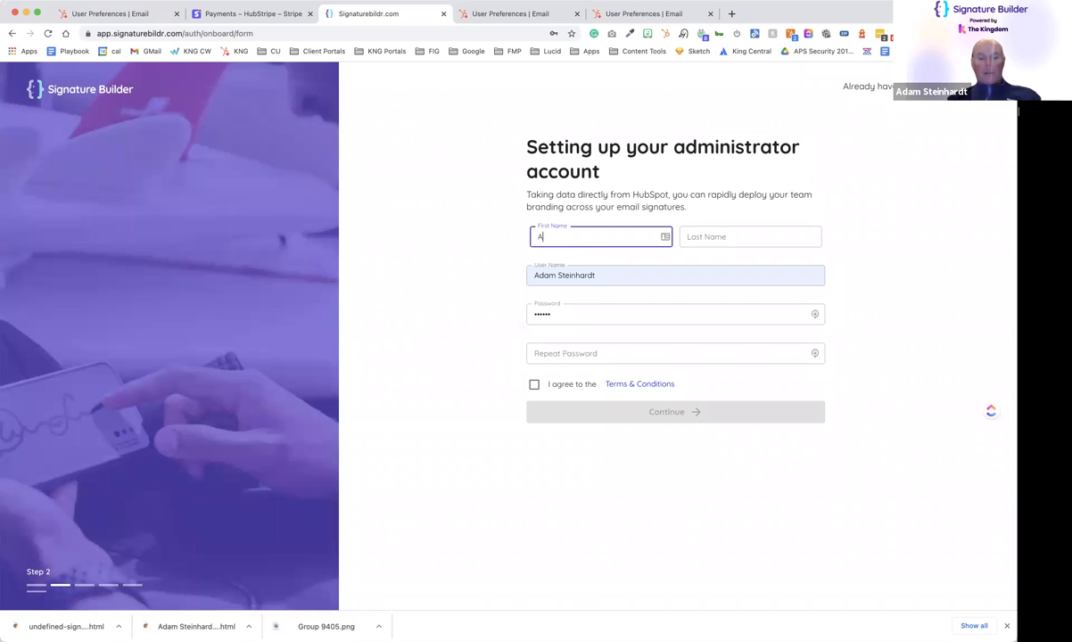
pyautogui.press('Tab')
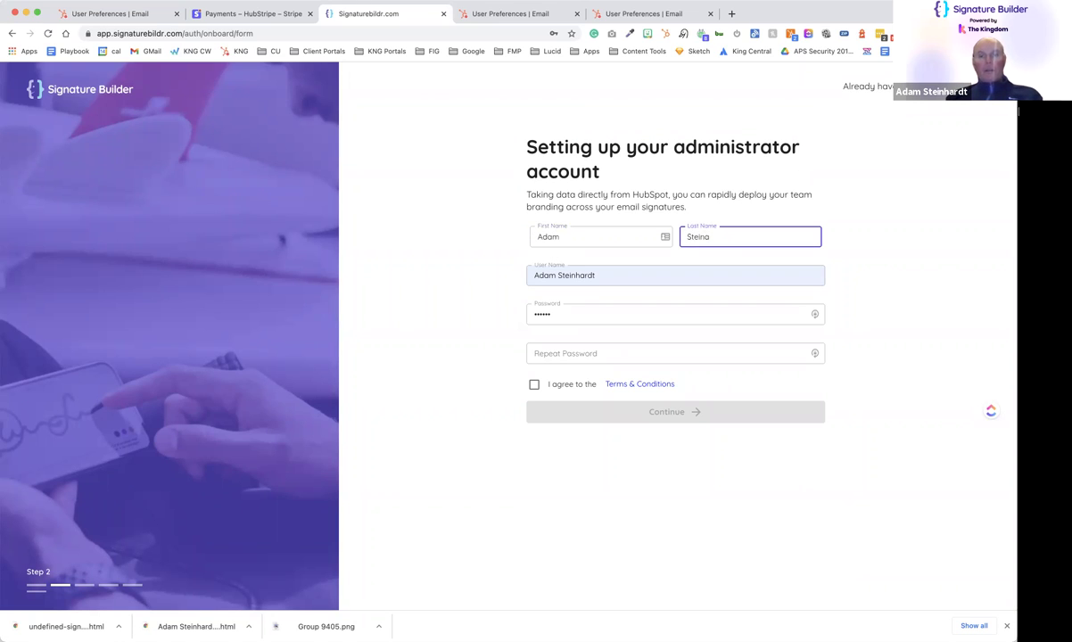
pyautogui.click(563, 350)
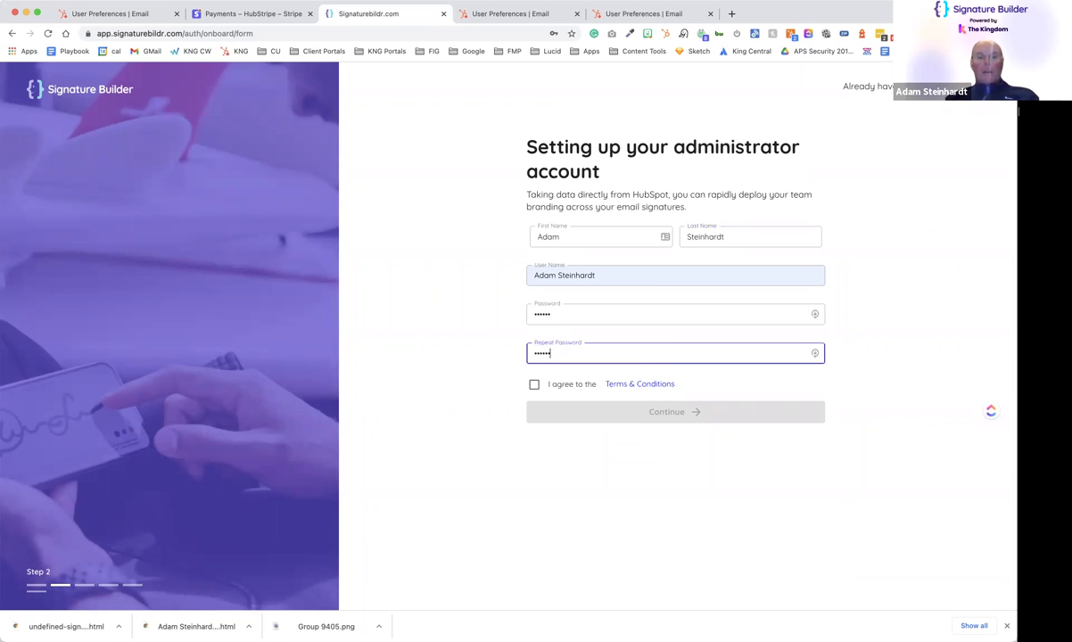
pyautogui.click(533, 385)
pyautogui.click(576, 410)
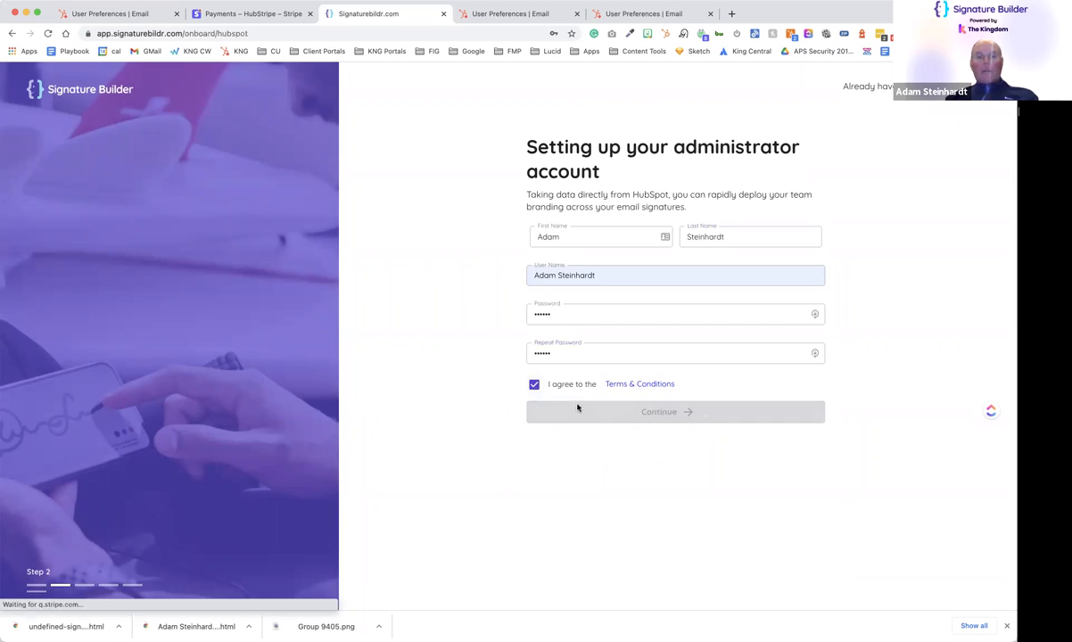
# Step: Connect HubSpot and authorize the Kingdom Media Inc account
pyautogui.click(596, 268)
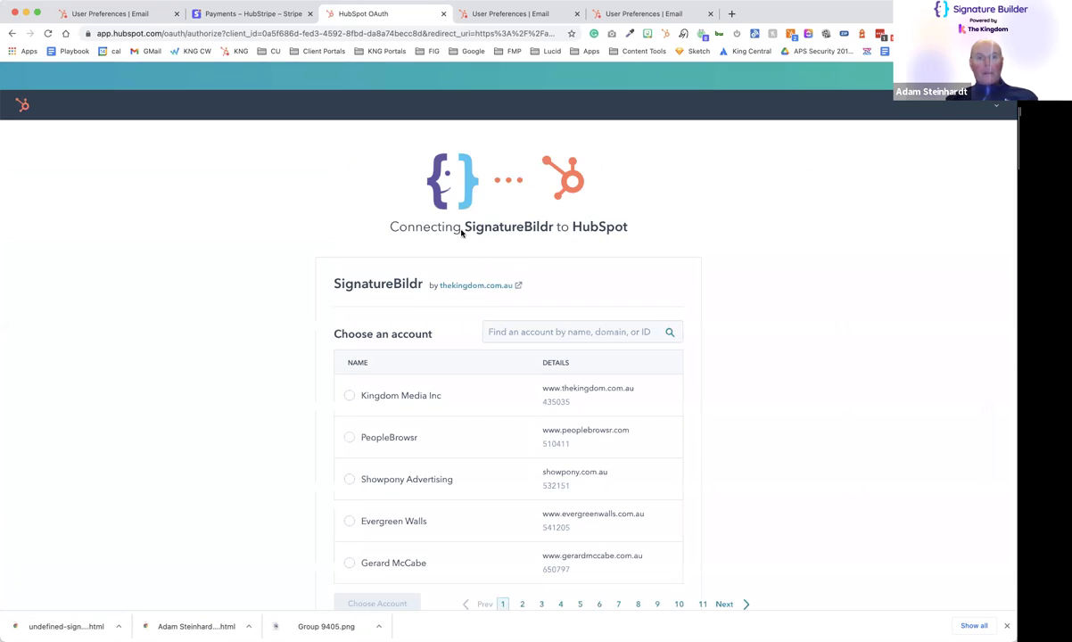
pyautogui.click(372, 402)
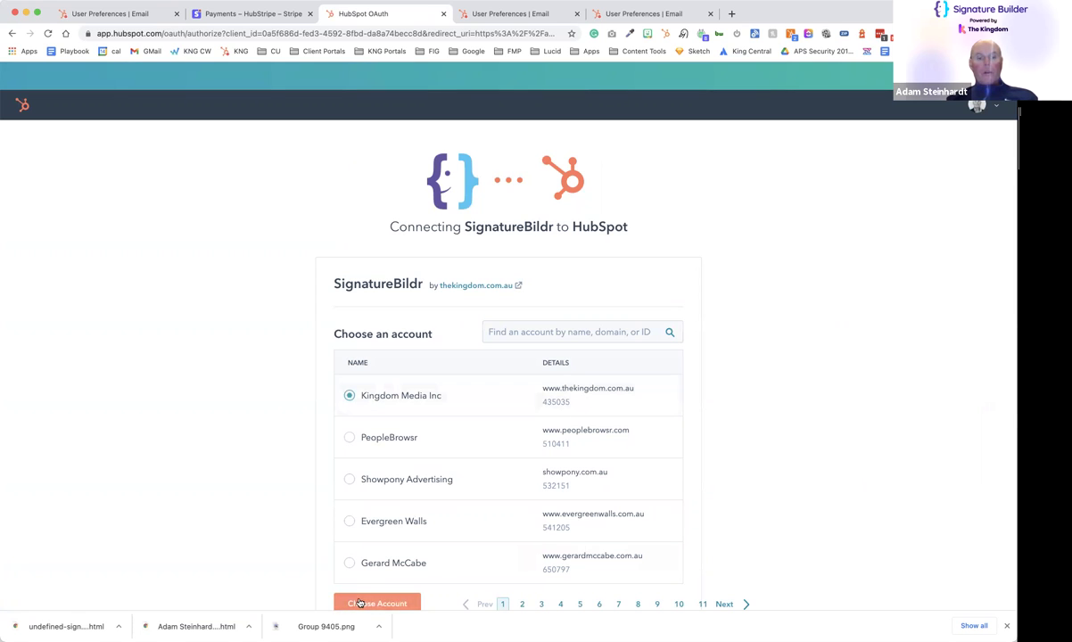
pyautogui.click(361, 603)
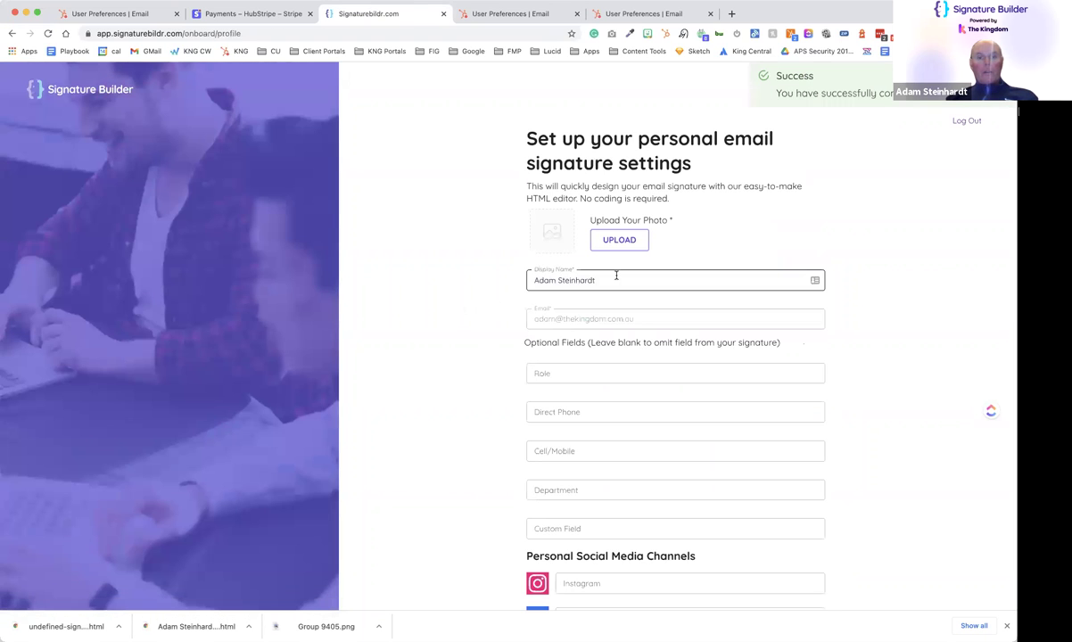
# Step: Upload a profile photo and set the role to CEO
pyautogui.click(607, 242)
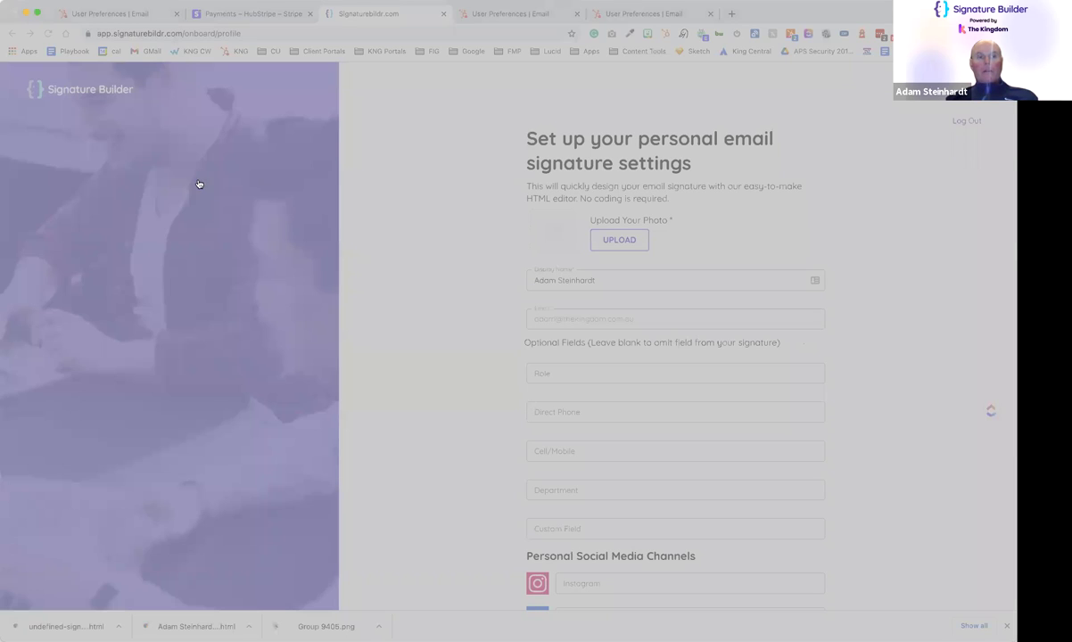
pyautogui.doubleClick(199, 183)
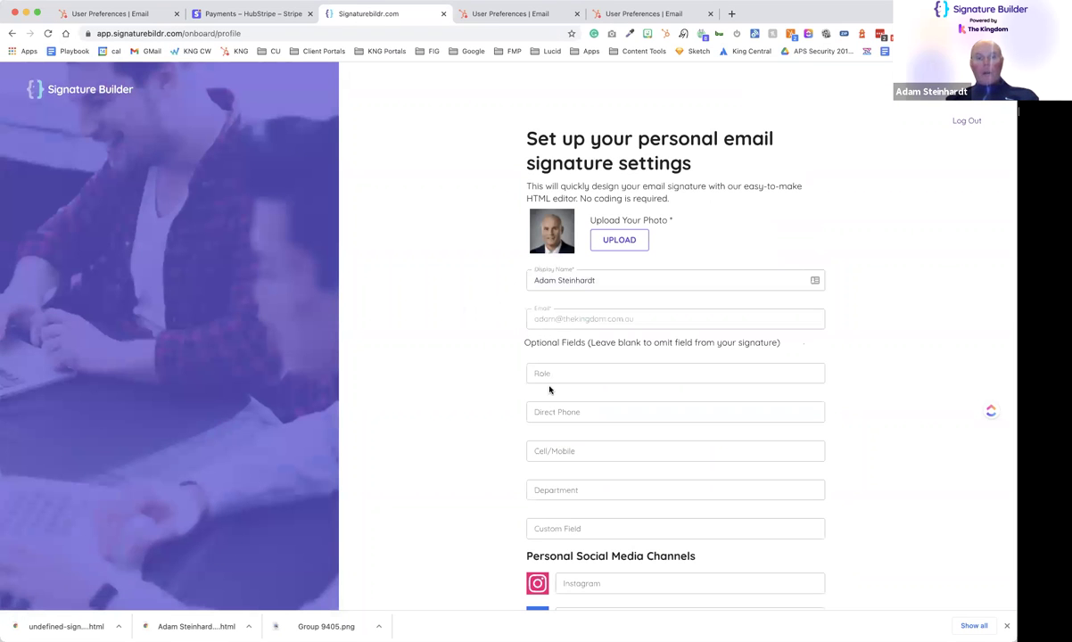
pyautogui.click(546, 372)
pyautogui.write('CEO')
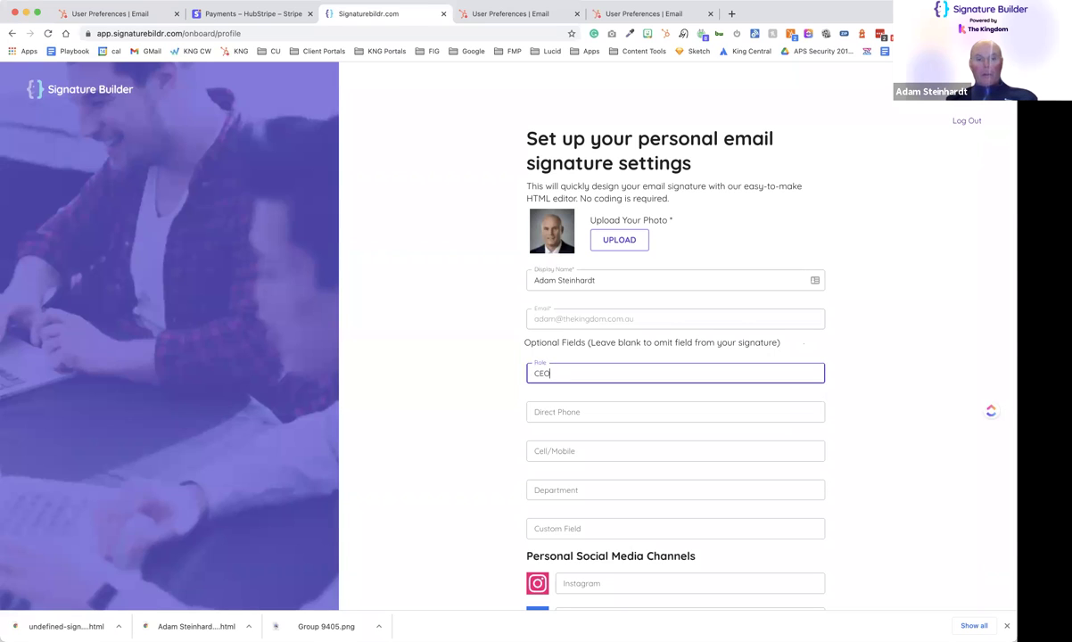
# Step: Fill direct and mobile phones from saved entries, set department to C Suite, and continue
pyautogui.click(541, 411)
pyautogui.click(546, 438)
pyautogui.click(547, 448)
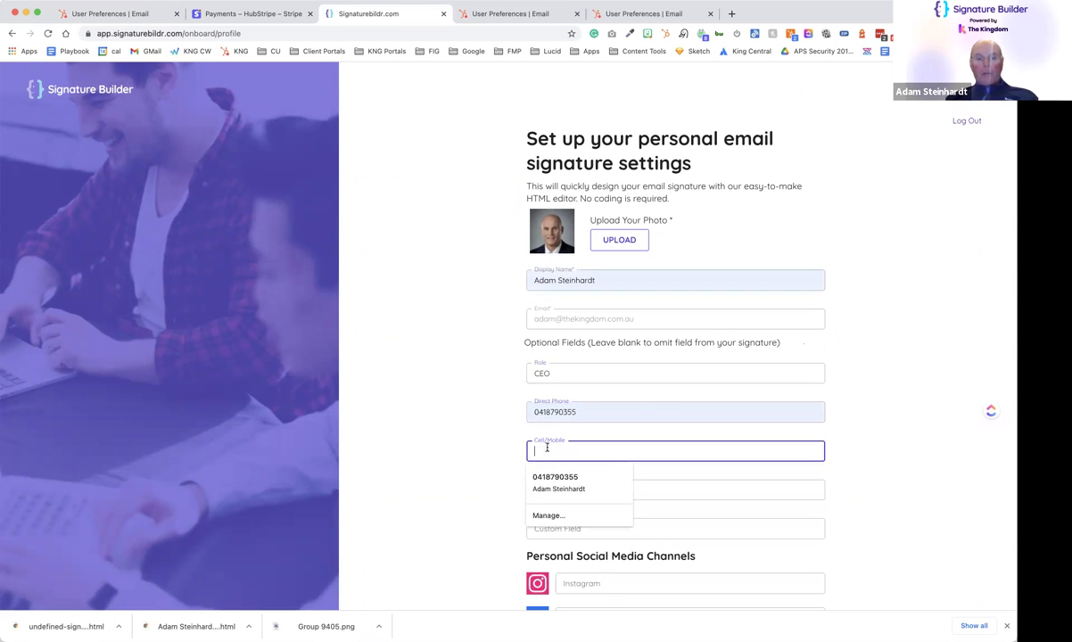
pyautogui.click(547, 481)
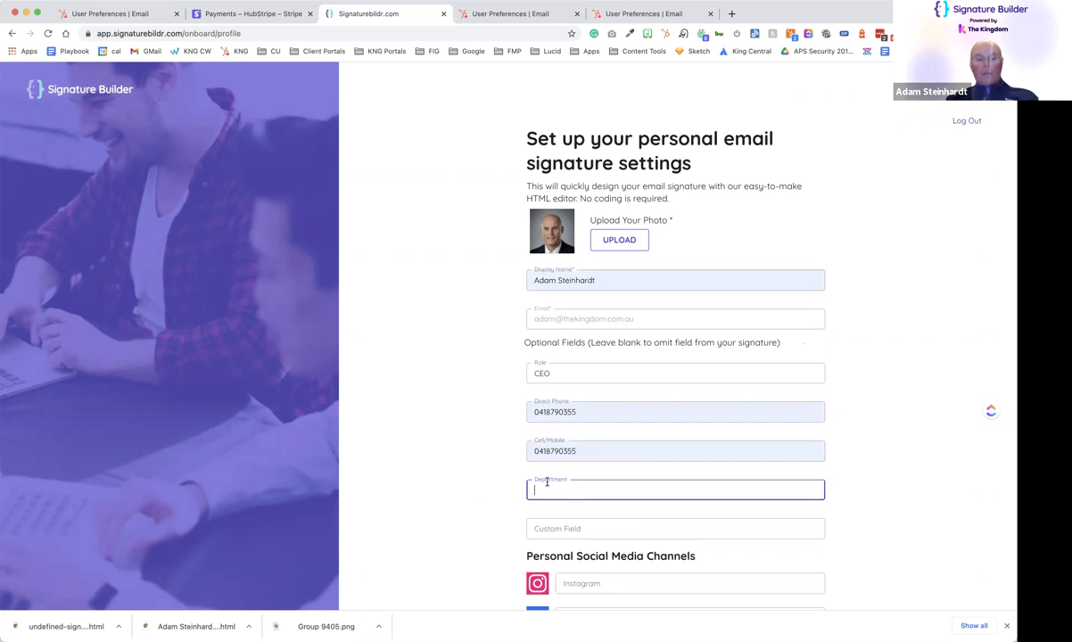
pyautogui.write('C Suite')
pyautogui.scroll(-2, 570, 567)
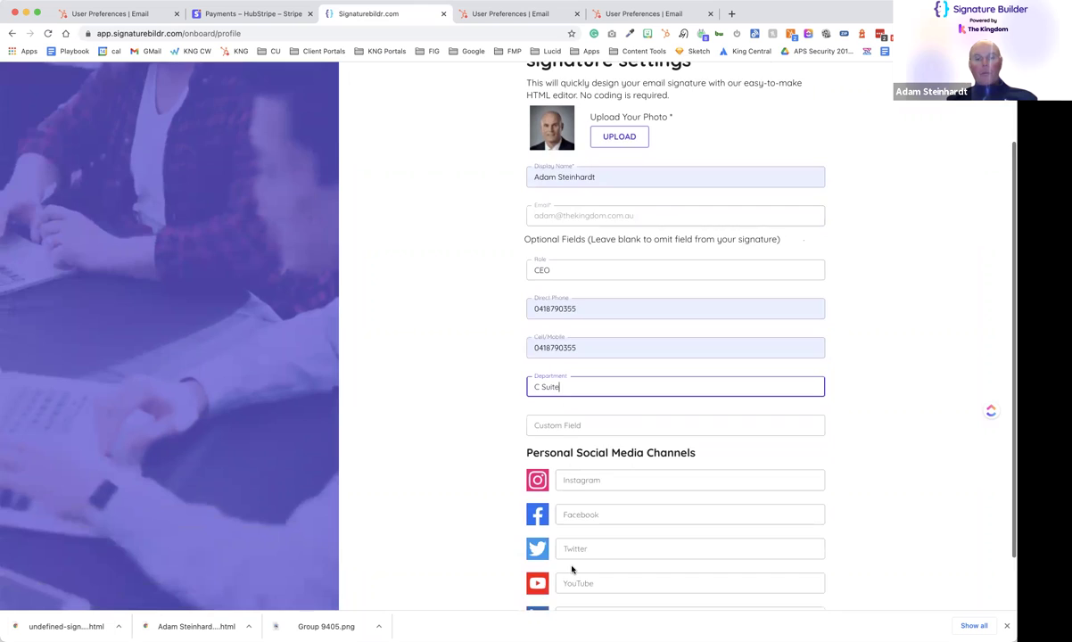
pyautogui.scroll(-2, 572, 570)
pyautogui.click(572, 580)
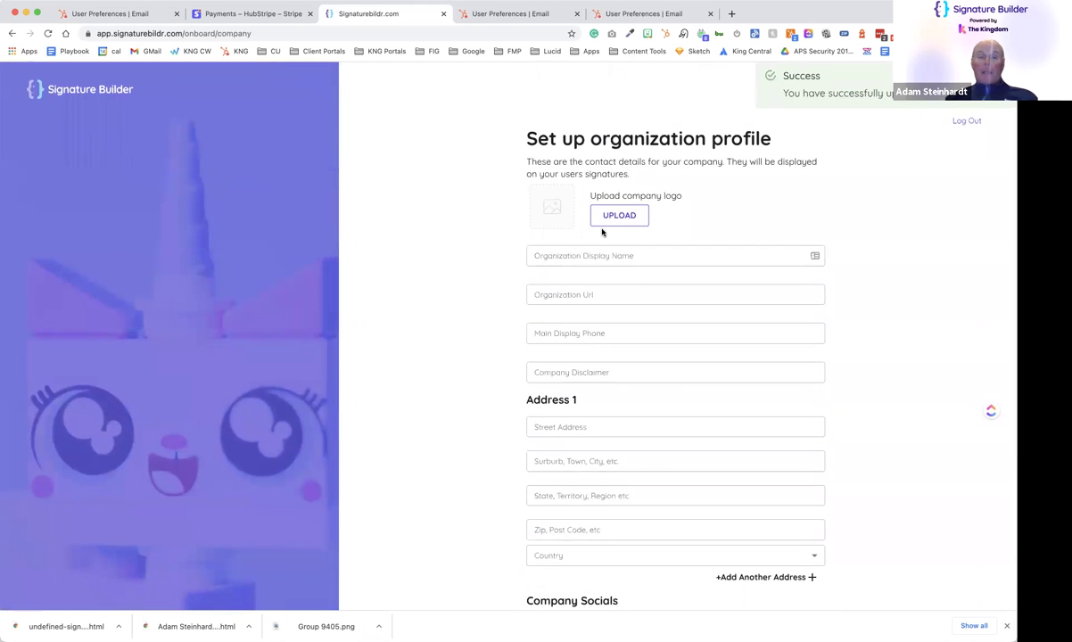
# Step: Upload The Kingdom logo and enter the organization display name
pyautogui.click(602, 221)
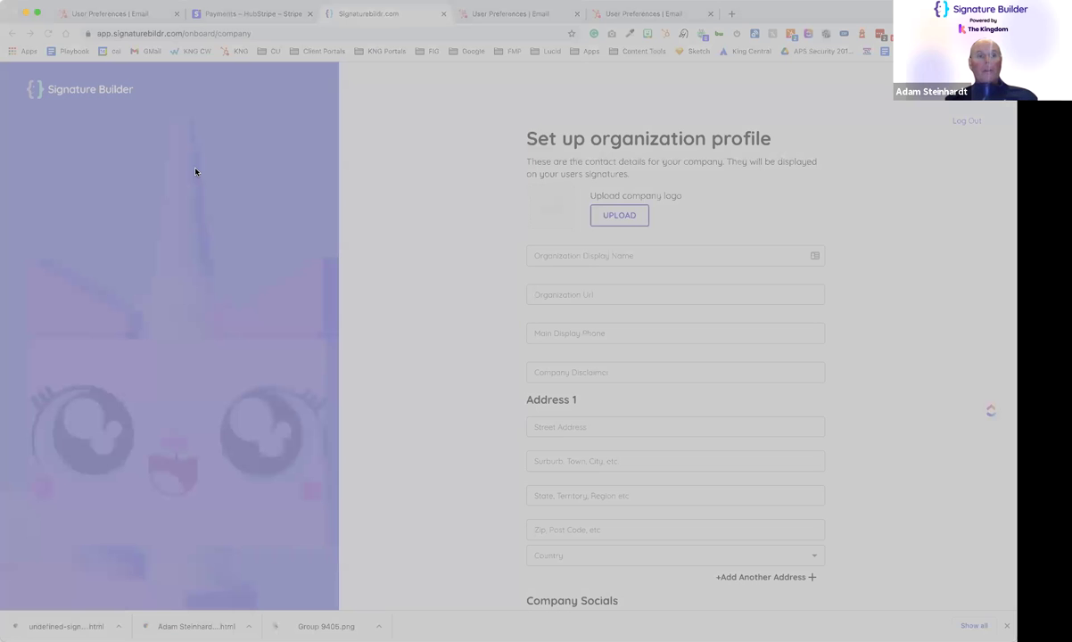
pyautogui.press('Return')
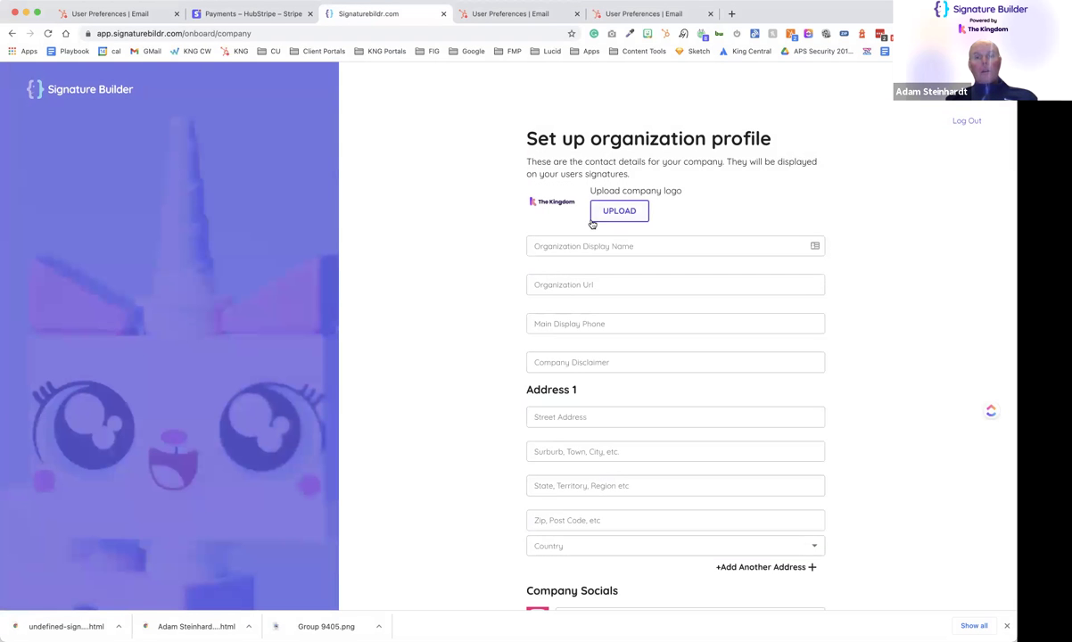
pyautogui.click(592, 245)
pyautogui.write('The Ki')
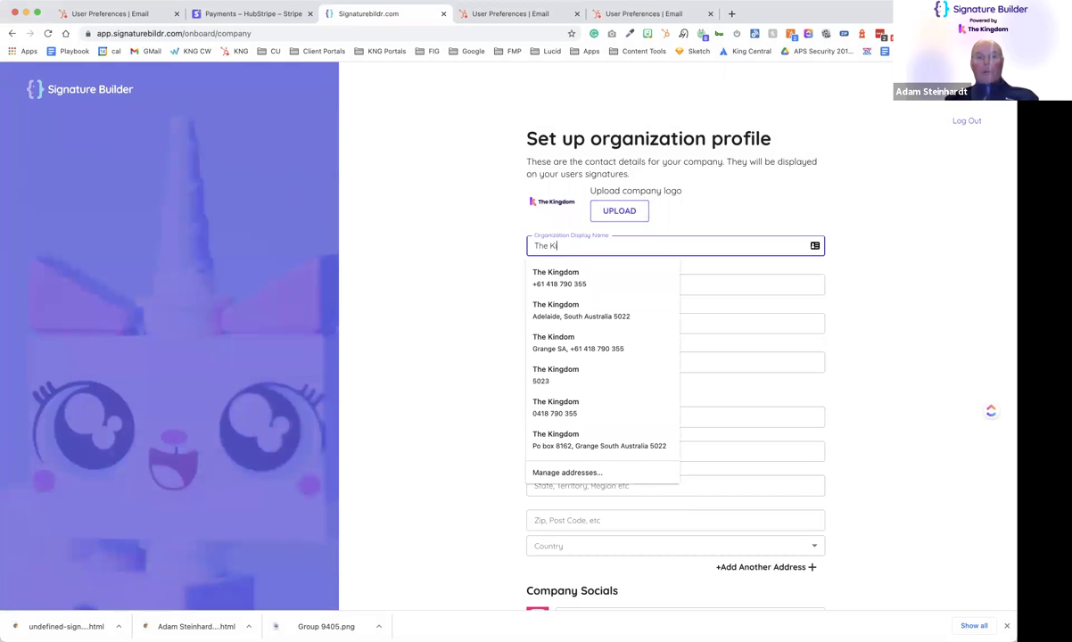
pyautogui.write('ngdom')
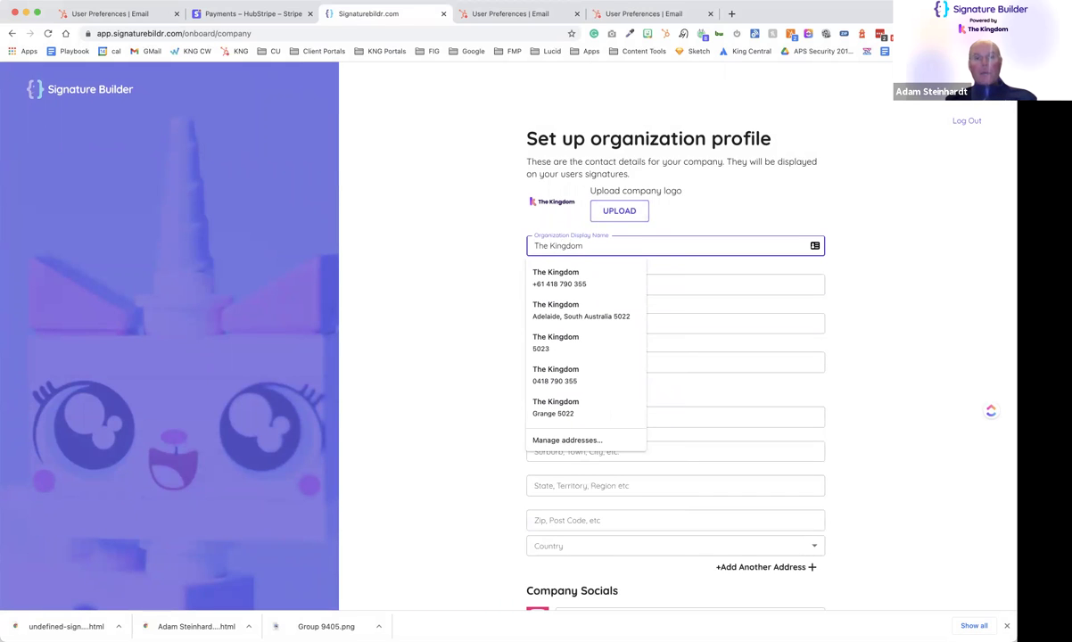
pyautogui.click(502, 236)
pyautogui.click(535, 283)
pyautogui.write('w')
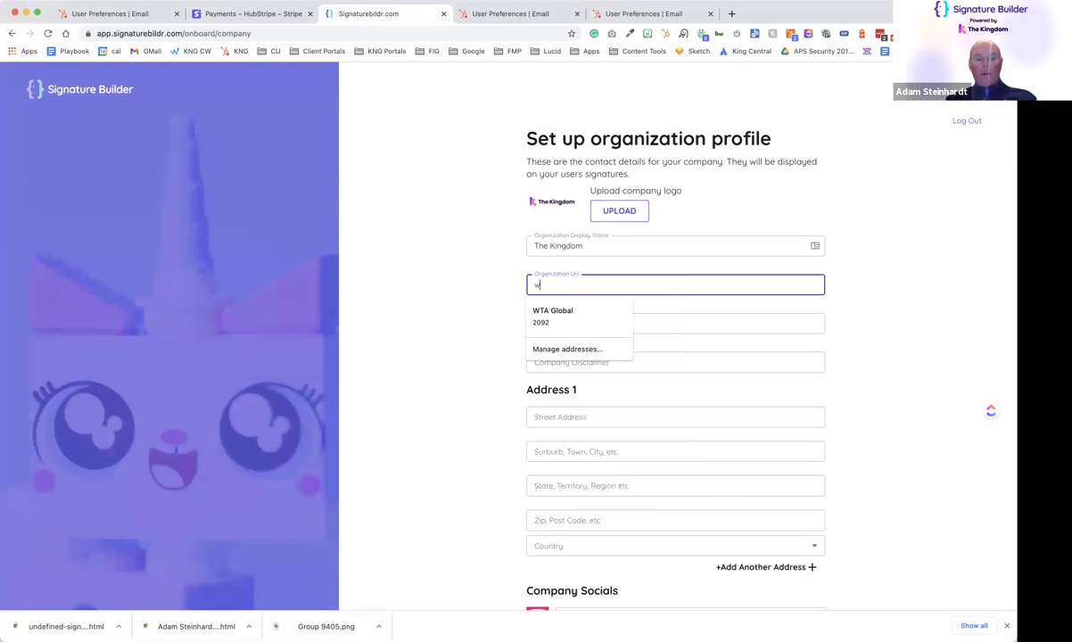
pyautogui.write('ww.the')
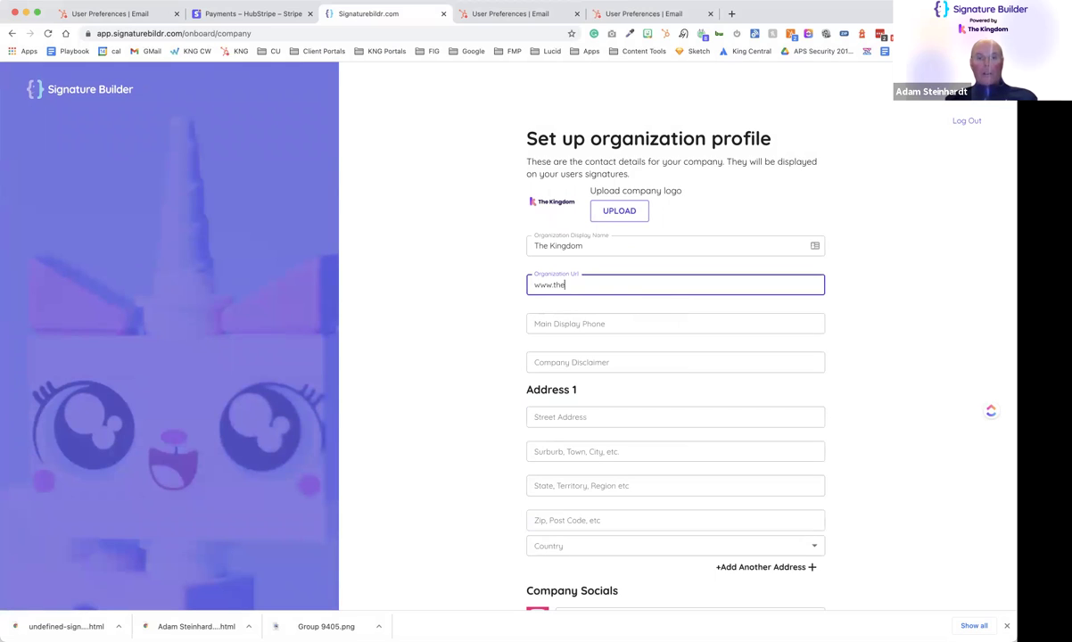
pyautogui.write('kingdom')
pyautogui.write('.com.au')
pyautogui.press('Tab')
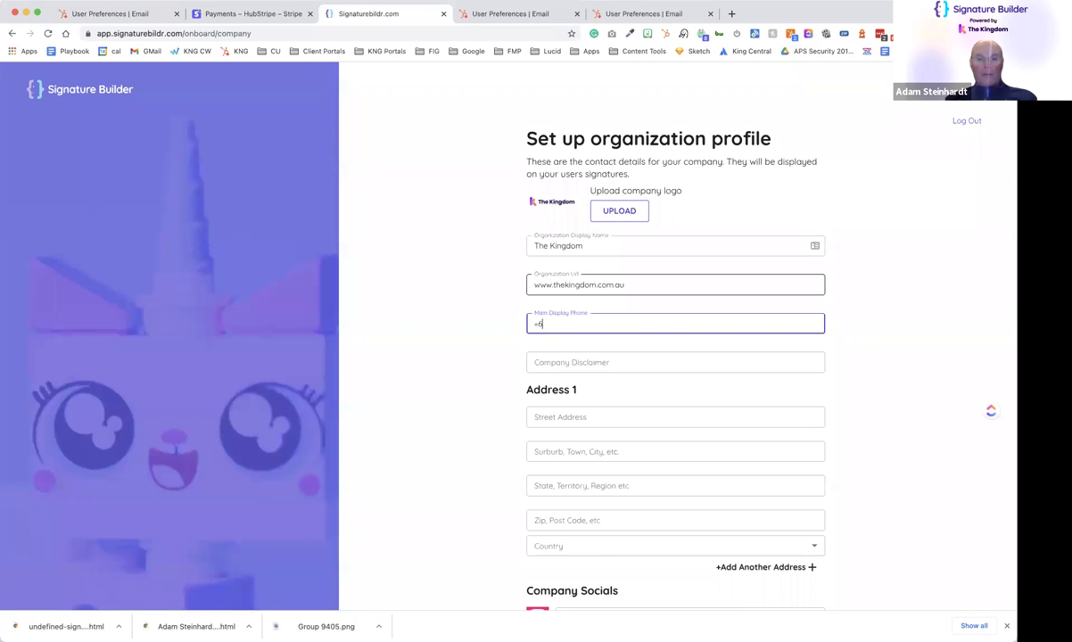
pyautogui.write('+')
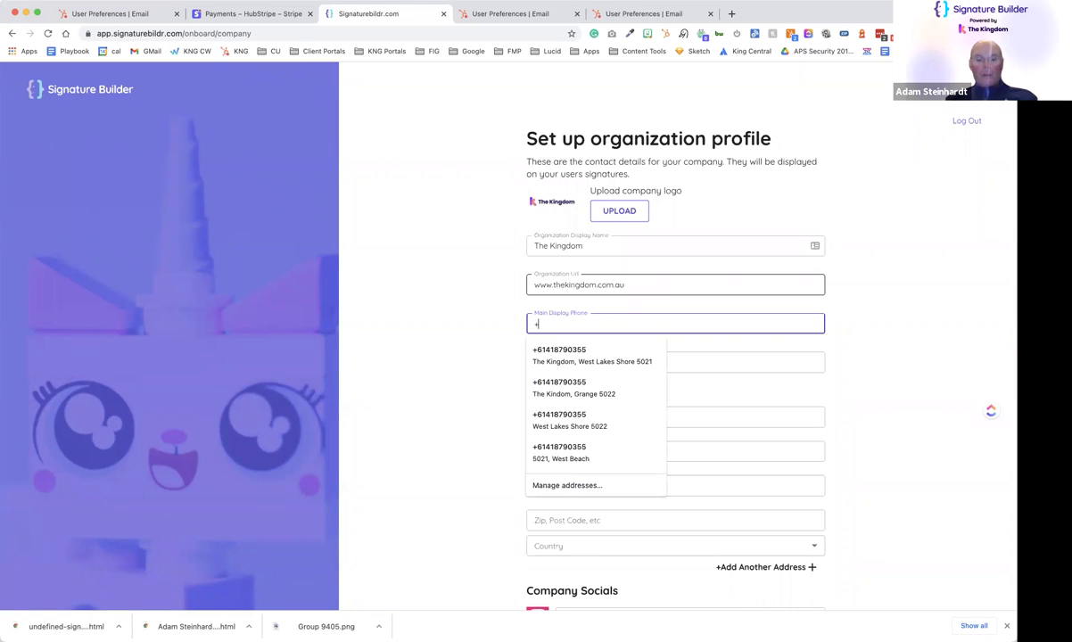
pyautogui.write('6248790')
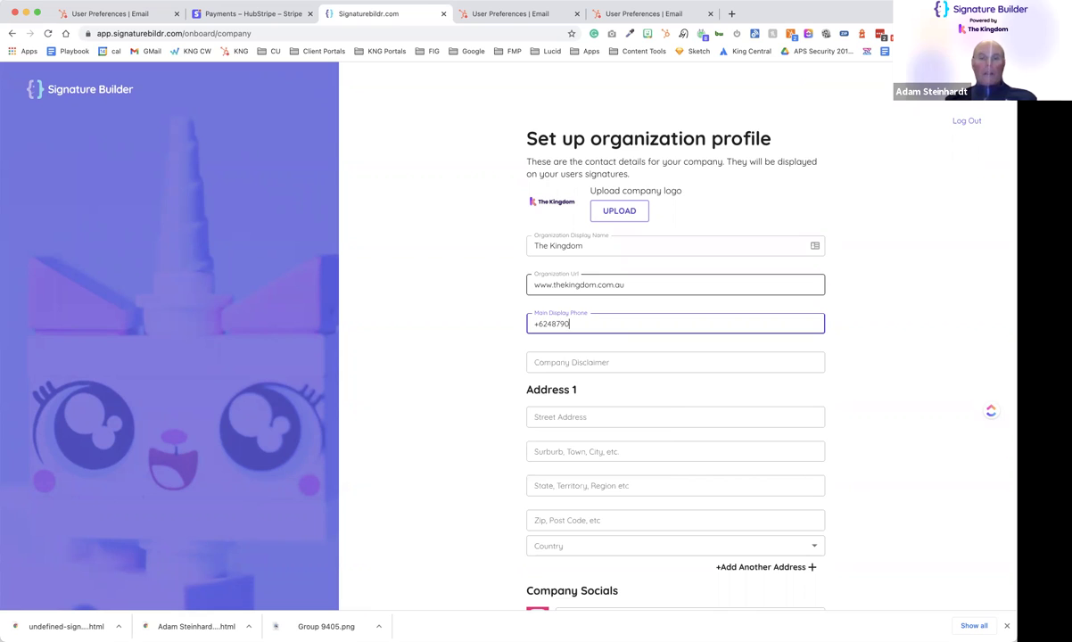
pyautogui.click(604, 361)
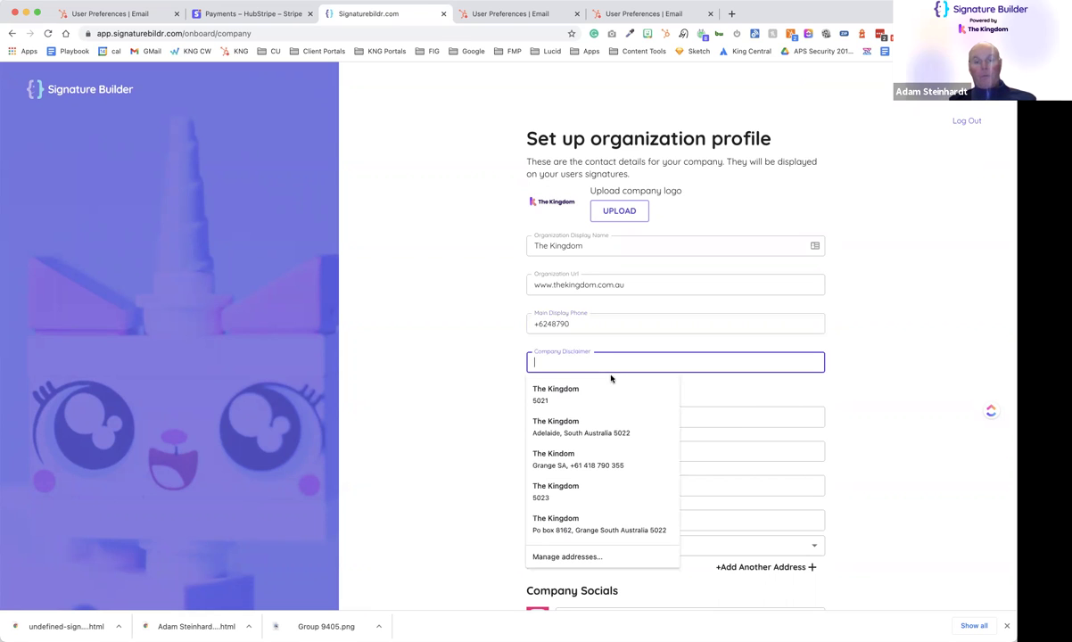
pyautogui.click(469, 404)
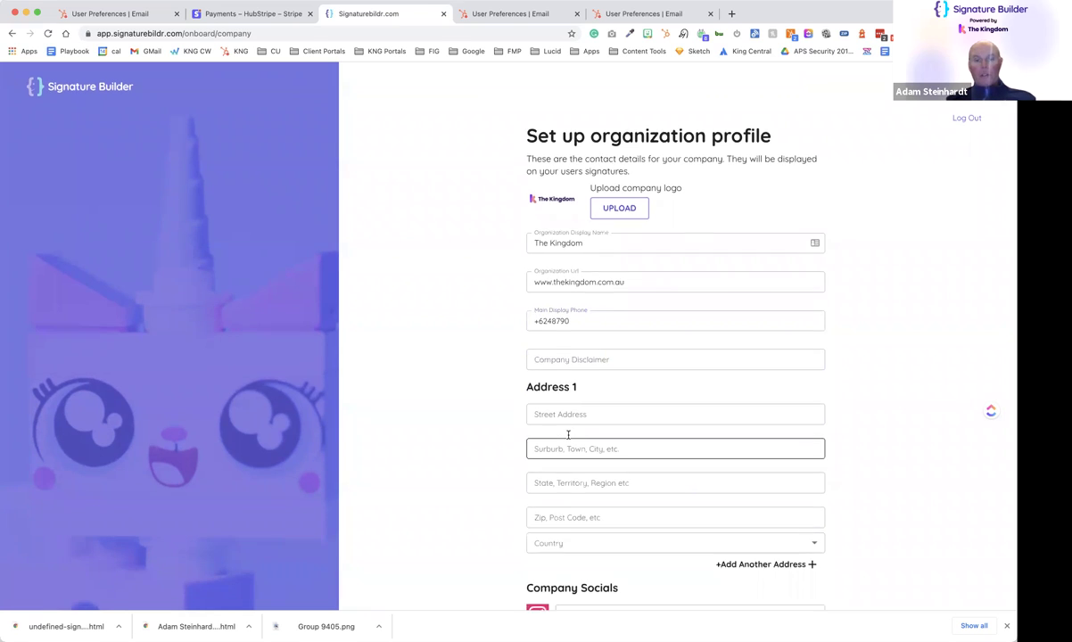
# Step: Fill Address 1 from a saved address and paste the Instagram and Facebook links
pyautogui.scroll(-3, 568, 429)
pyautogui.click(592, 229)
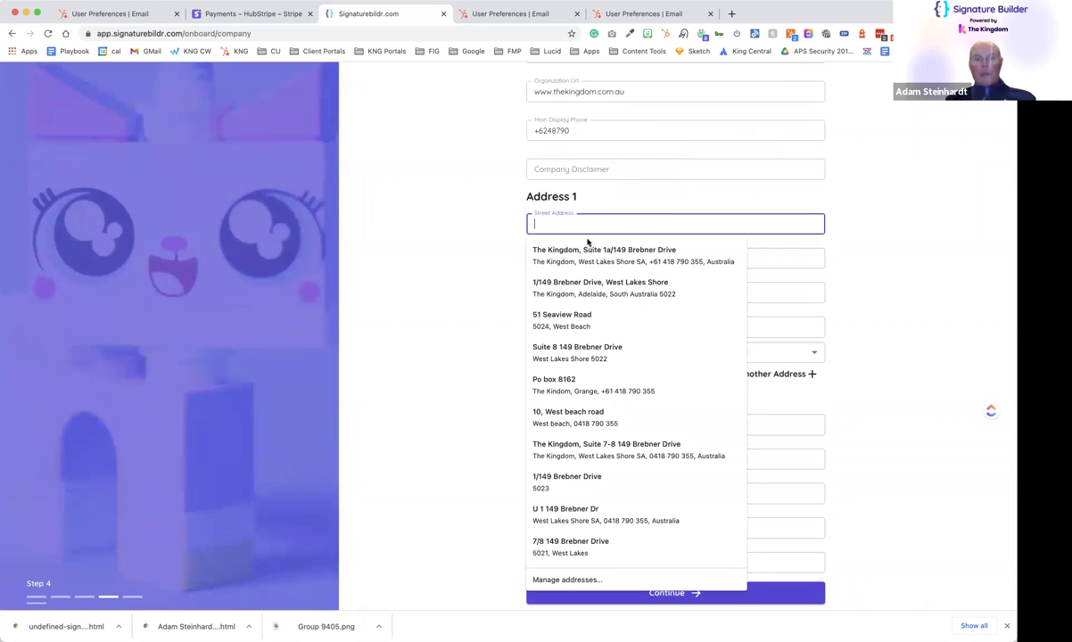
pyautogui.click(589, 254)
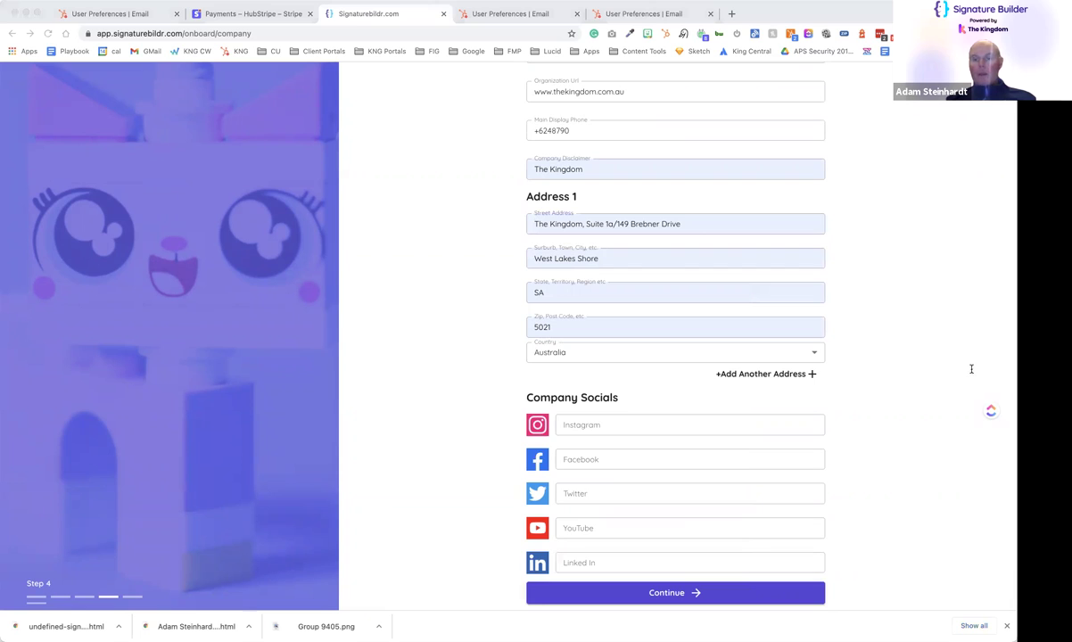
pyautogui.click(754, 421)
pyautogui.write('https://www.instagram.com/thekingdomaus/')
pyautogui.click(978, 411)
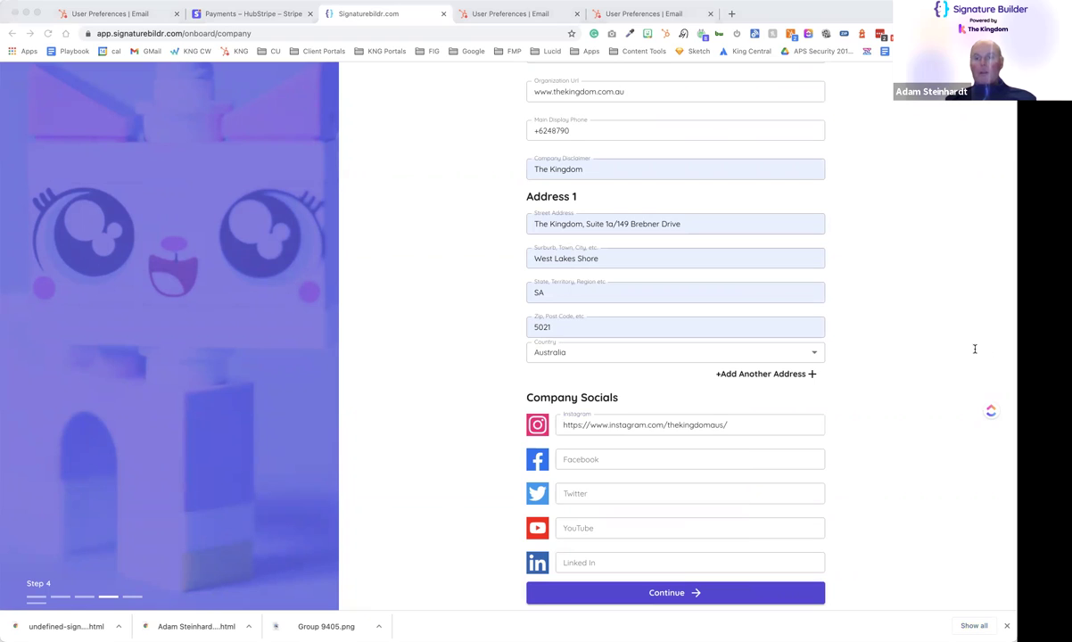
pyautogui.click(749, 452)
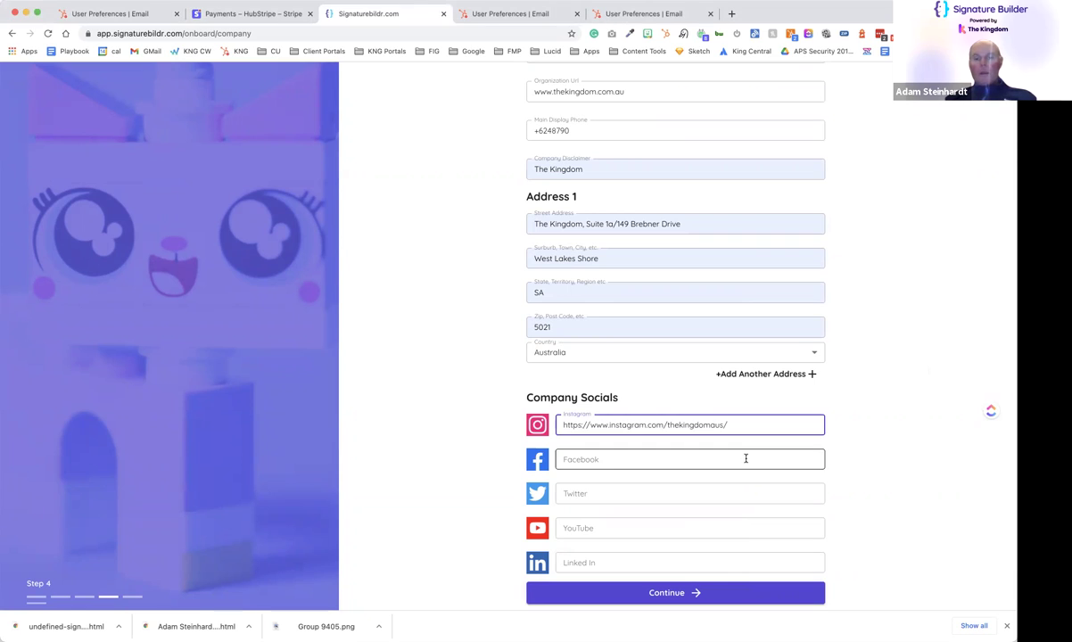
pyautogui.write('https://www.facebook.com/TheKingdomAus')
pyautogui.click(925, 410)
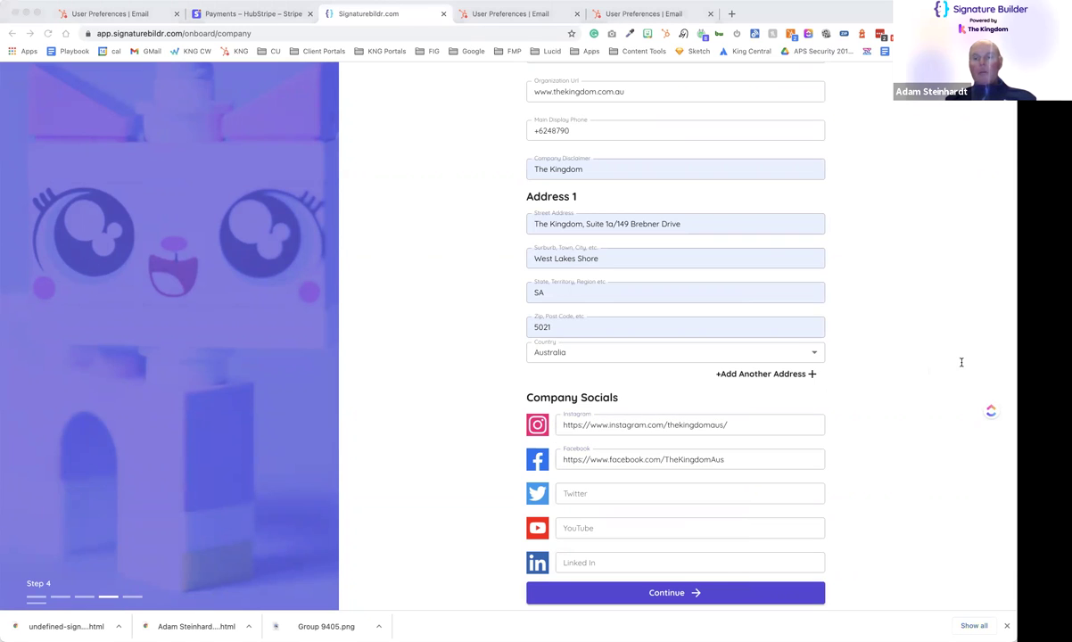
# Step: Paste the Twitter, YouTube and LinkedIn links and submit the company details
pyautogui.click(719, 499)
pyautogui.write('https://twitter.com/TheKingdomAus')
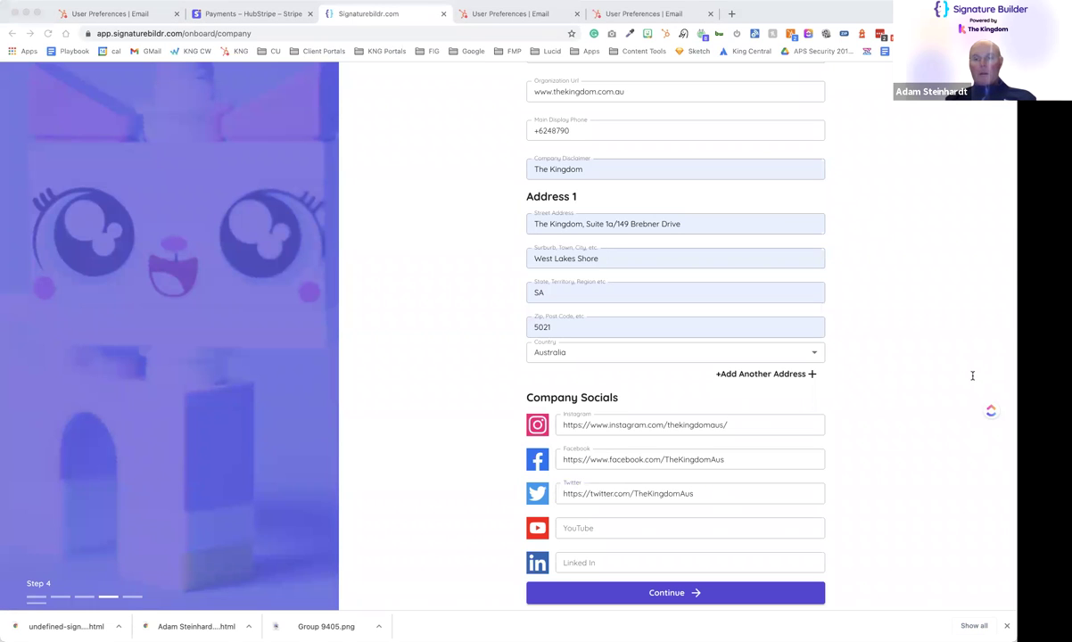
pyautogui.click(706, 528)
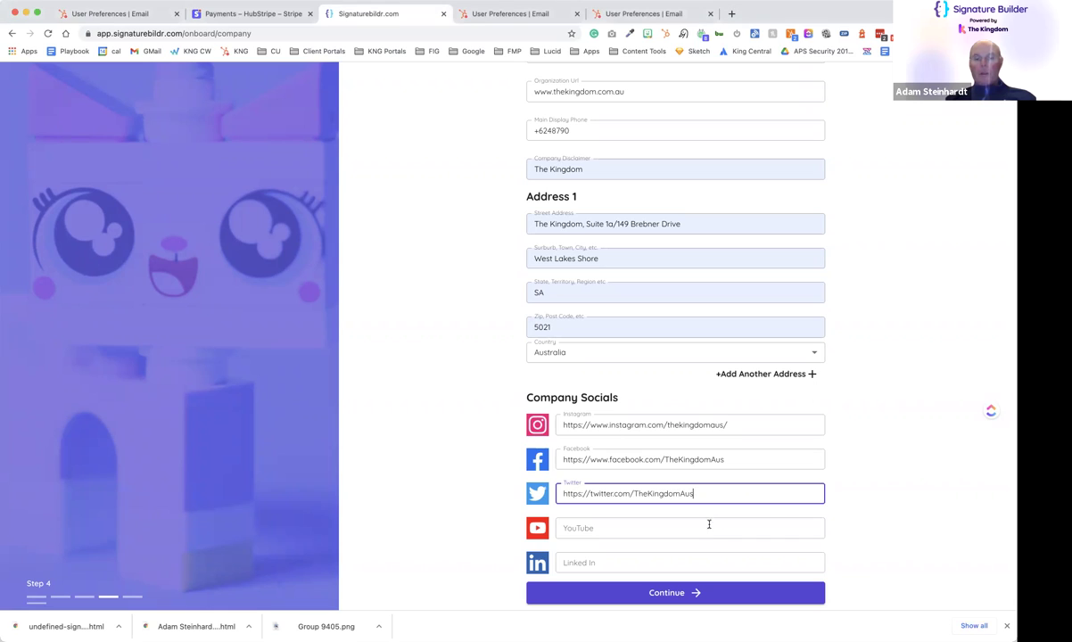
pyautogui.write('https://www.youtube.com/thekingdomaus')
pyautogui.press('super+Tab')
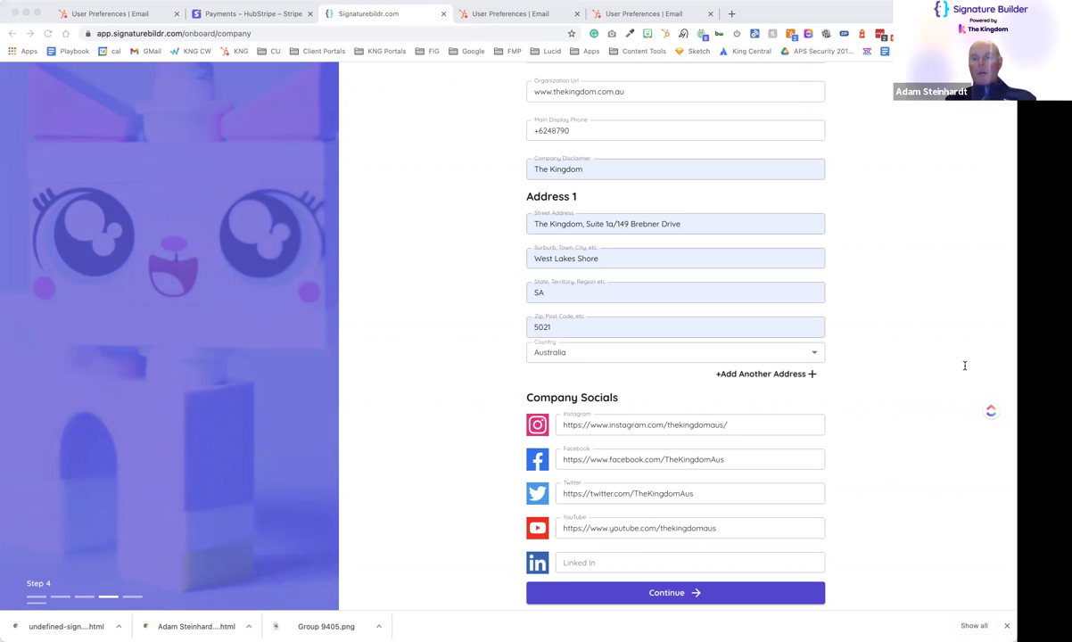
pyautogui.press('super+Tab')
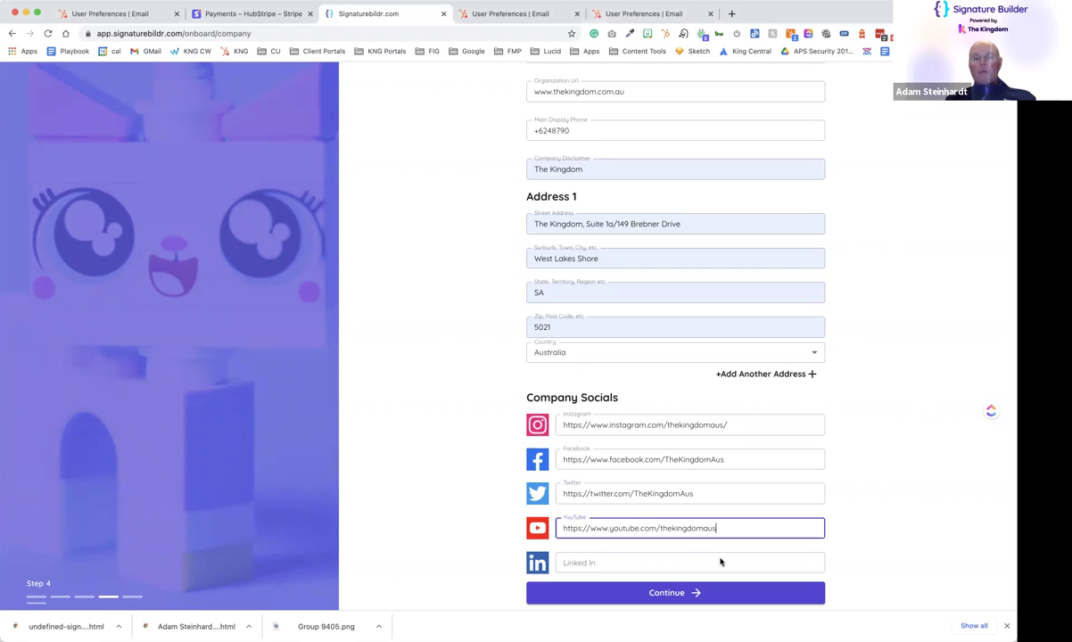
pyautogui.click(721, 562)
pyautogui.write('https://www.linkedin.com/company/the-kingdom-aus/')
pyautogui.click(718, 593)
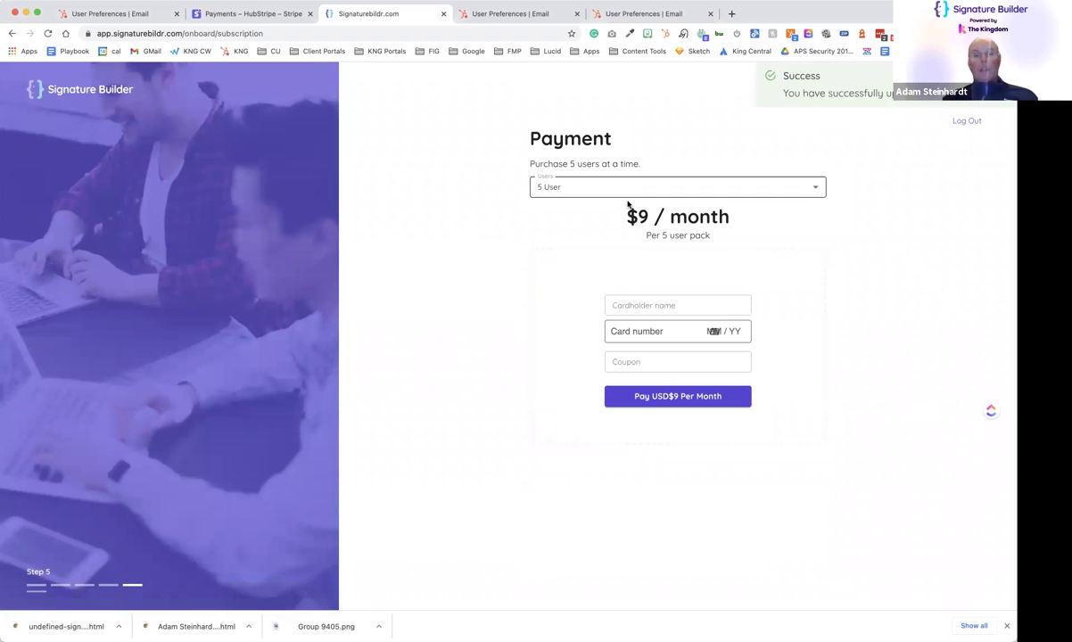
pyautogui.click(664, 306)
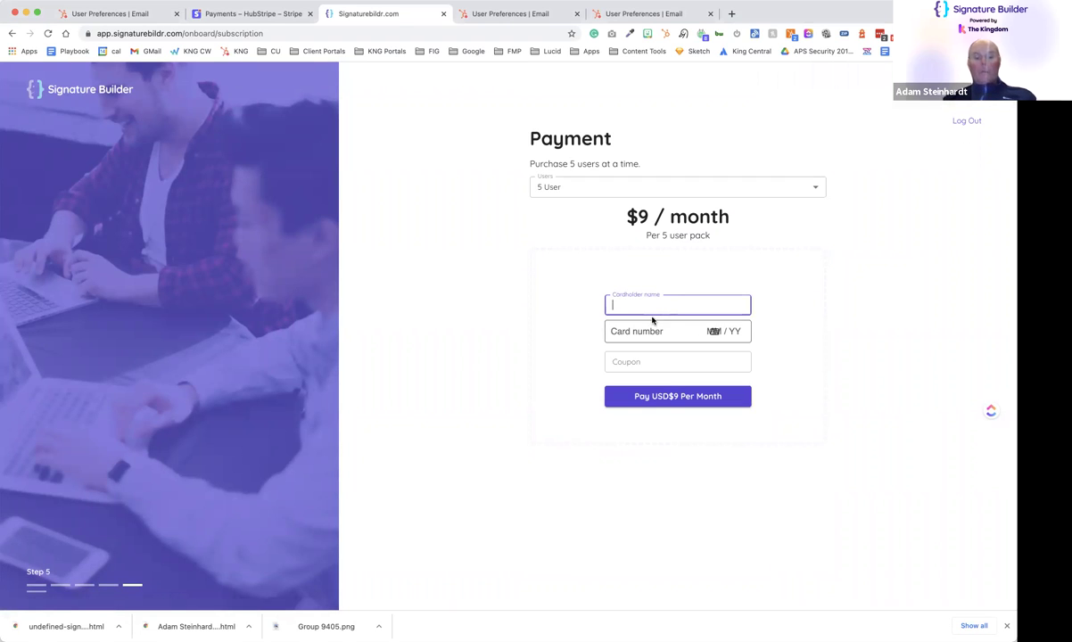
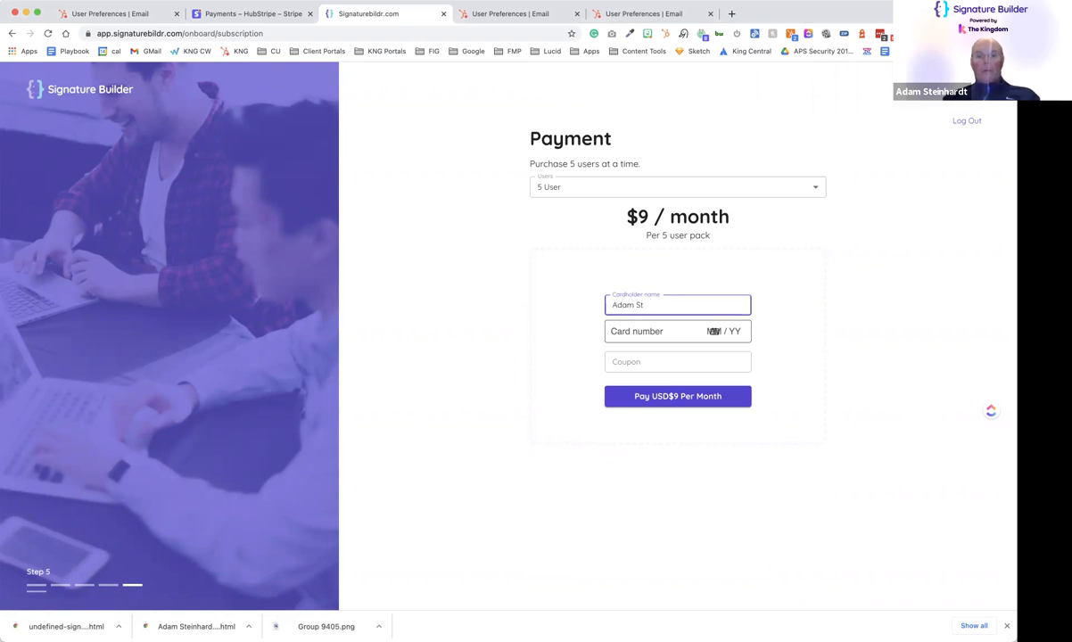
pyautogui.click(636, 336)
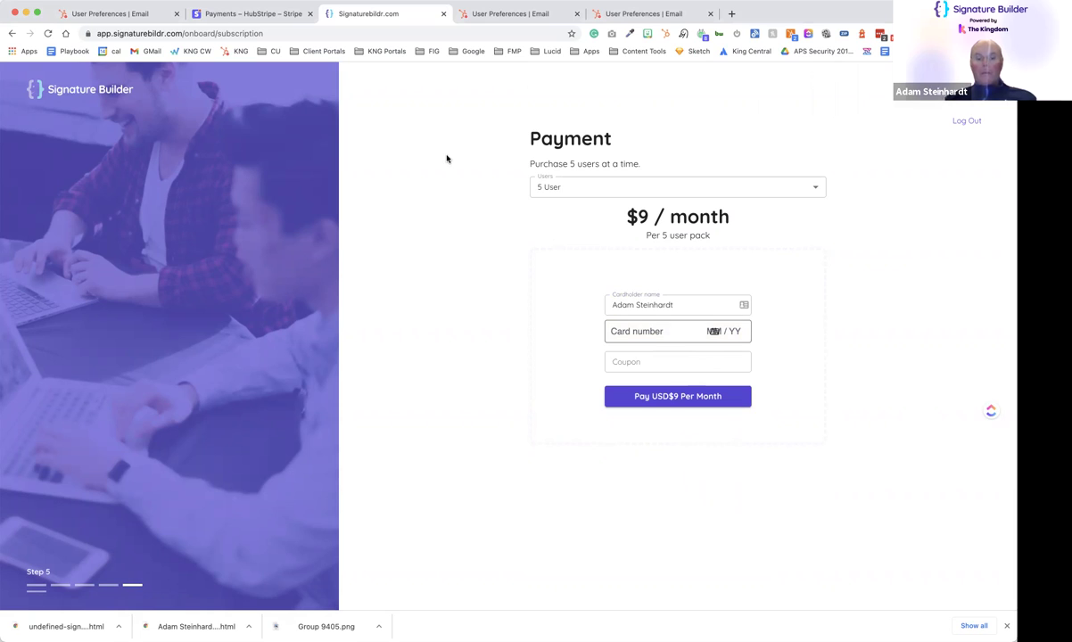
pyautogui.click(633, 398)
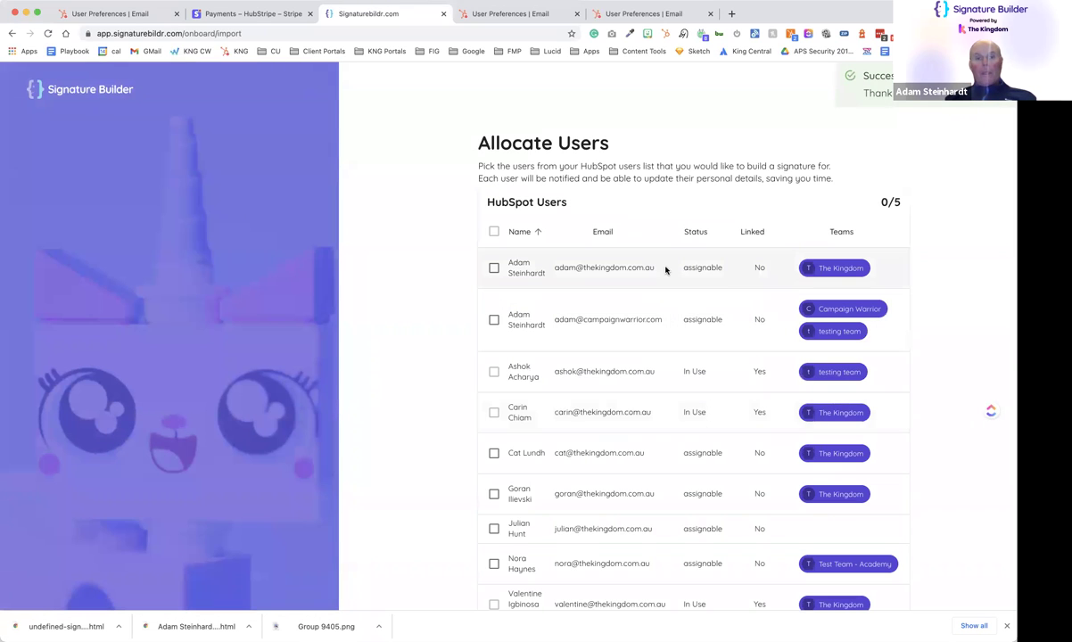
# Step: Select four assignable users in the HubSpot Users table and import them
pyautogui.click(495, 268)
pyautogui.click(496, 320)
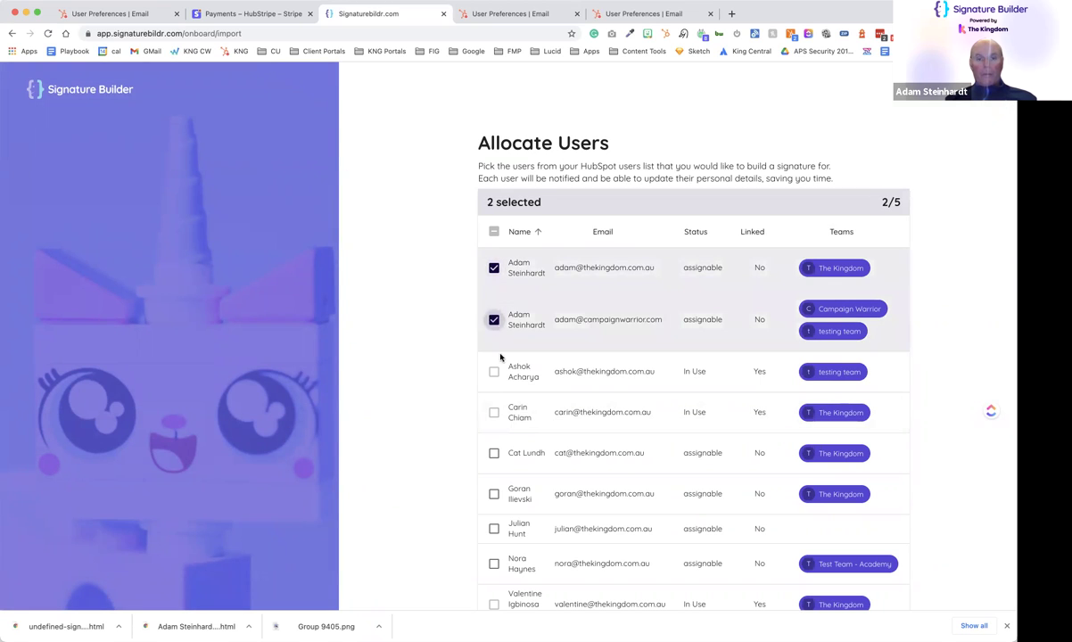
pyautogui.click(494, 453)
pyautogui.click(494, 530)
pyautogui.scroll(-4, 574, 503)
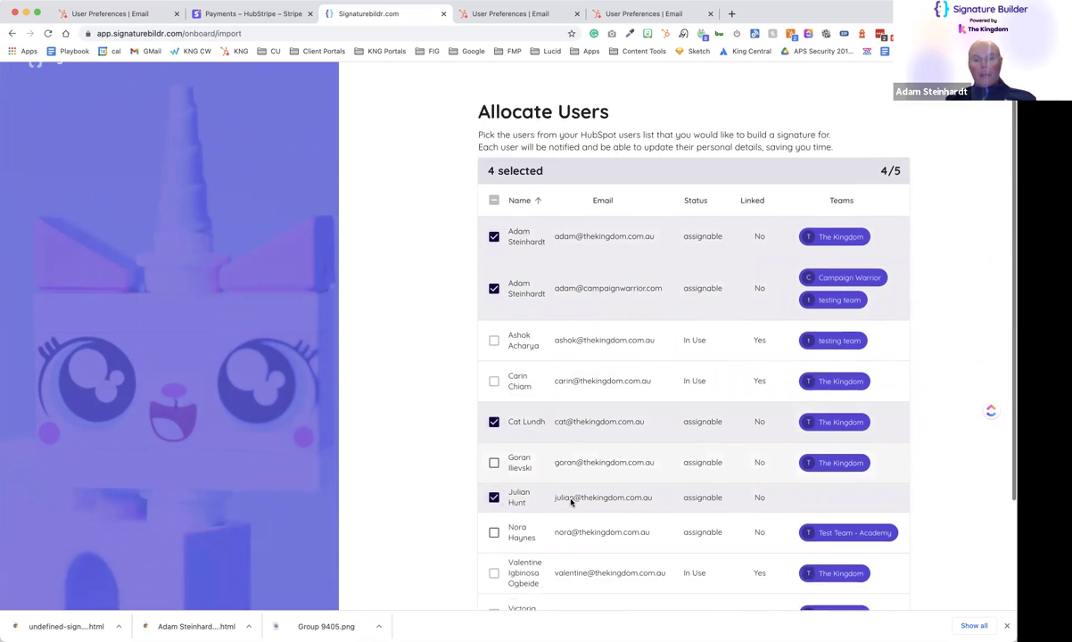
pyautogui.click(667, 588)
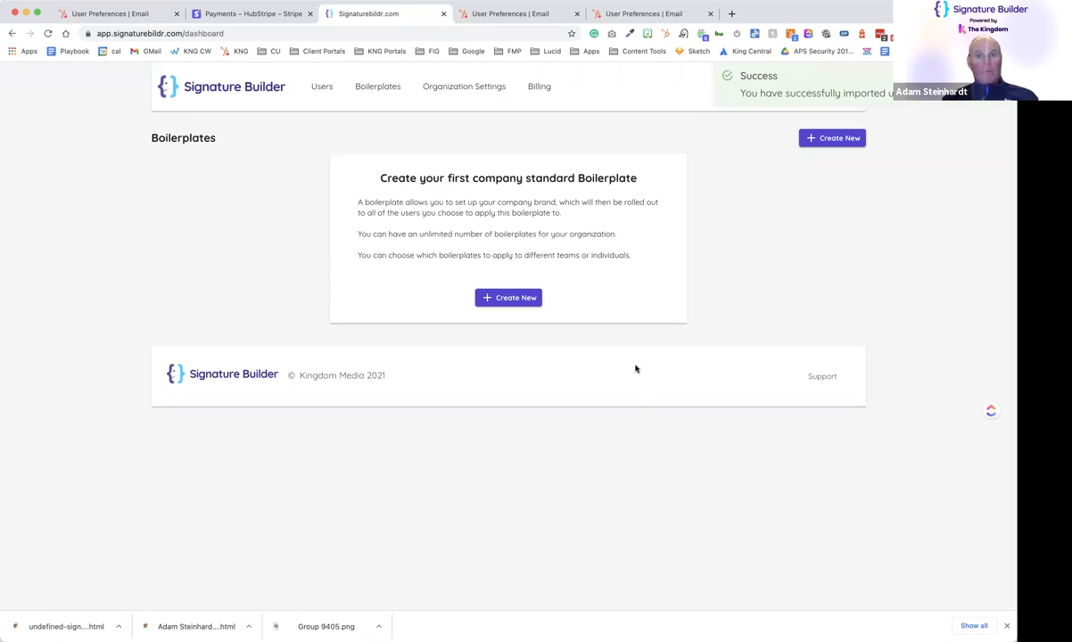
# Step: Start a new boilerplate and begin naming it Base Template 1
pyautogui.click(528, 298)
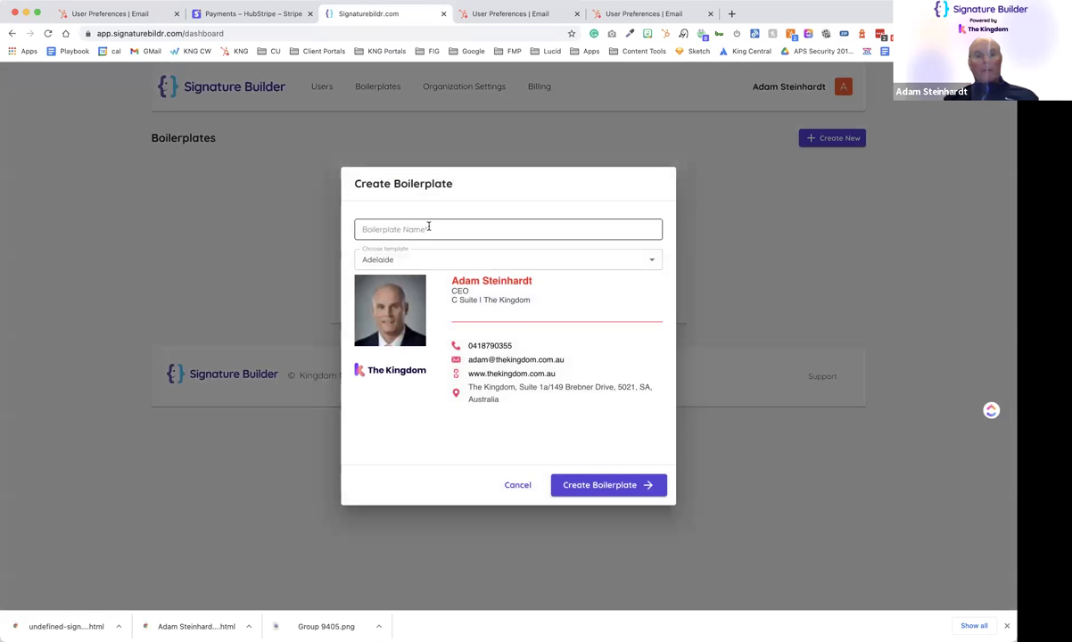
pyautogui.click(427, 226)
pyautogui.write('Base')
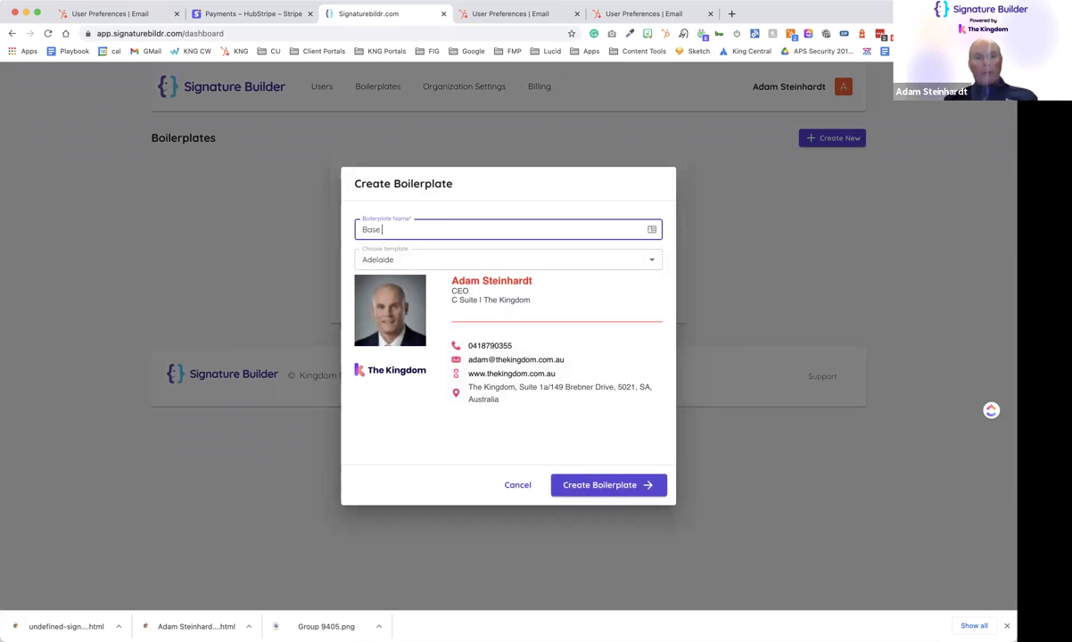
pyautogui.write(' Templ')
pyautogui.press('BackSpace')
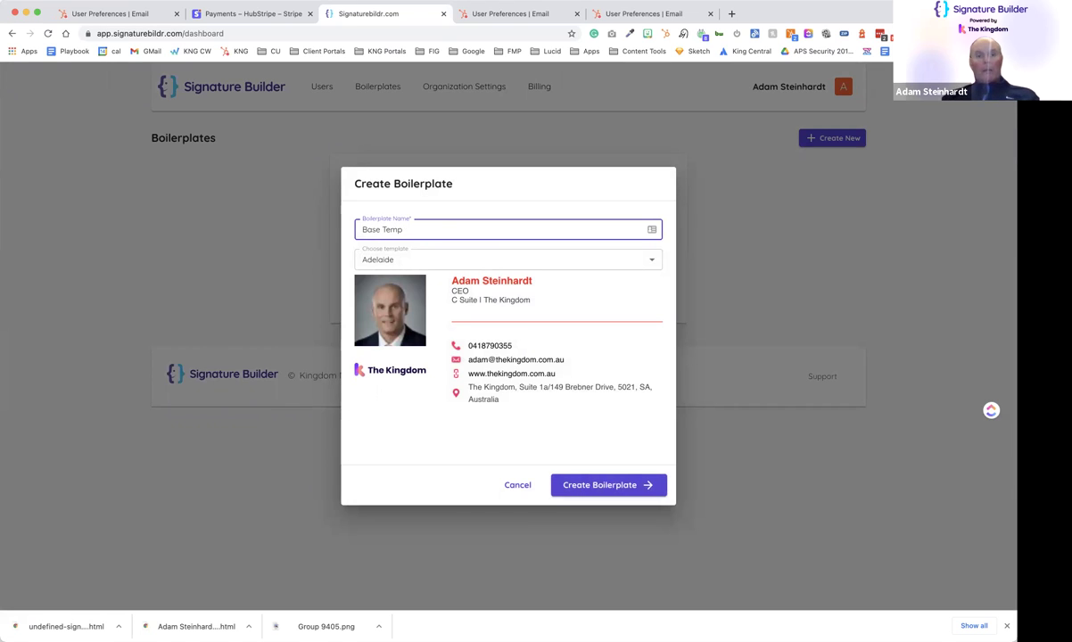
# Step: Create Base Template 1 and make its heading blue #326CD9 with slightly wider line height
pyautogui.write('1')
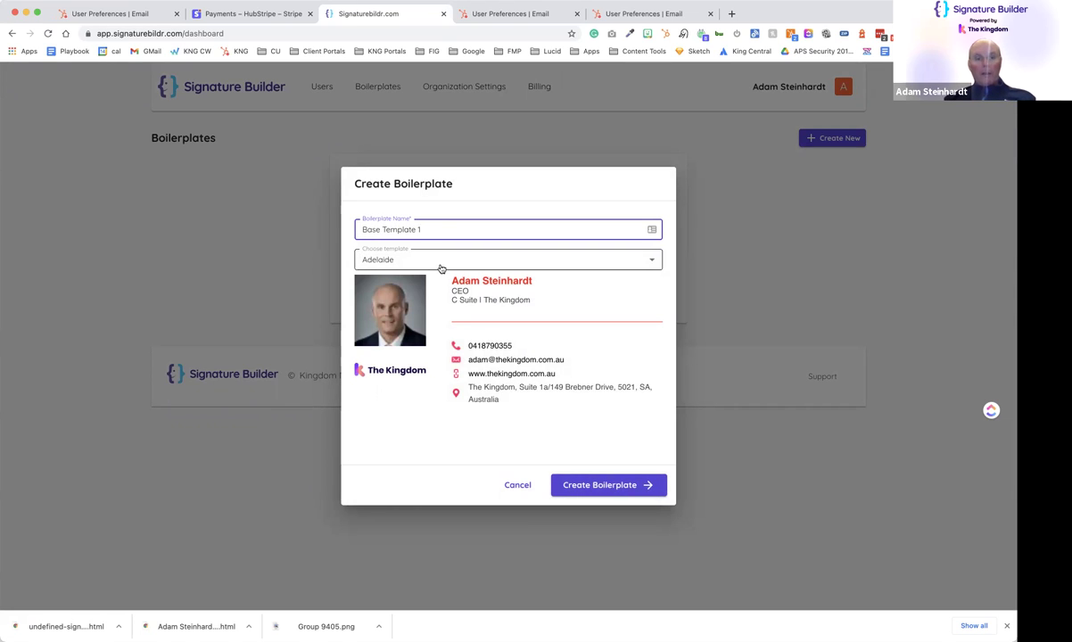
pyautogui.click(588, 486)
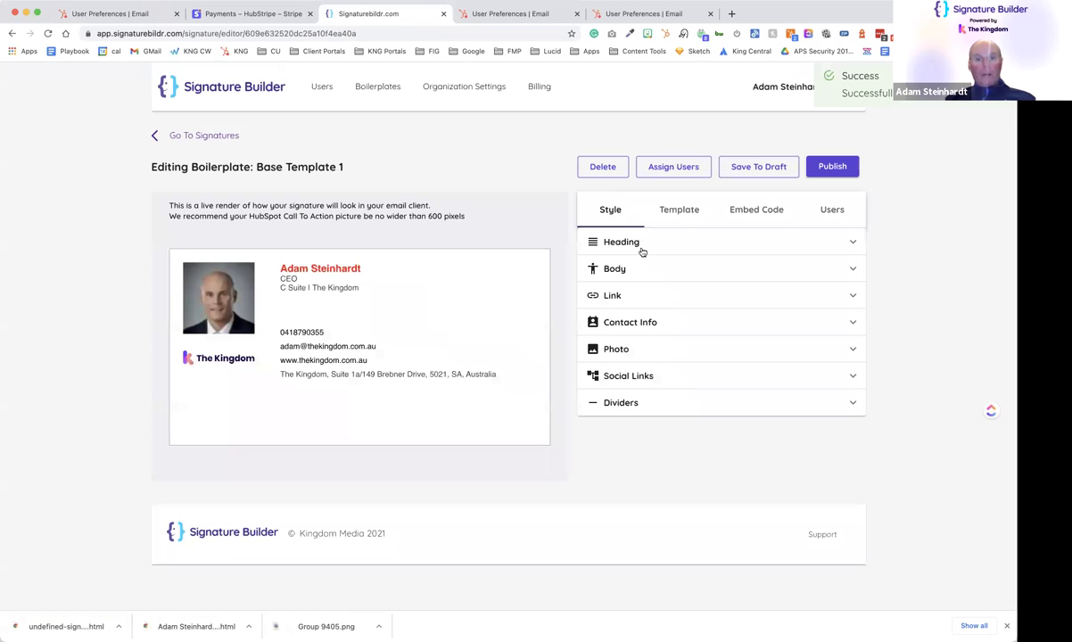
pyautogui.click(638, 247)
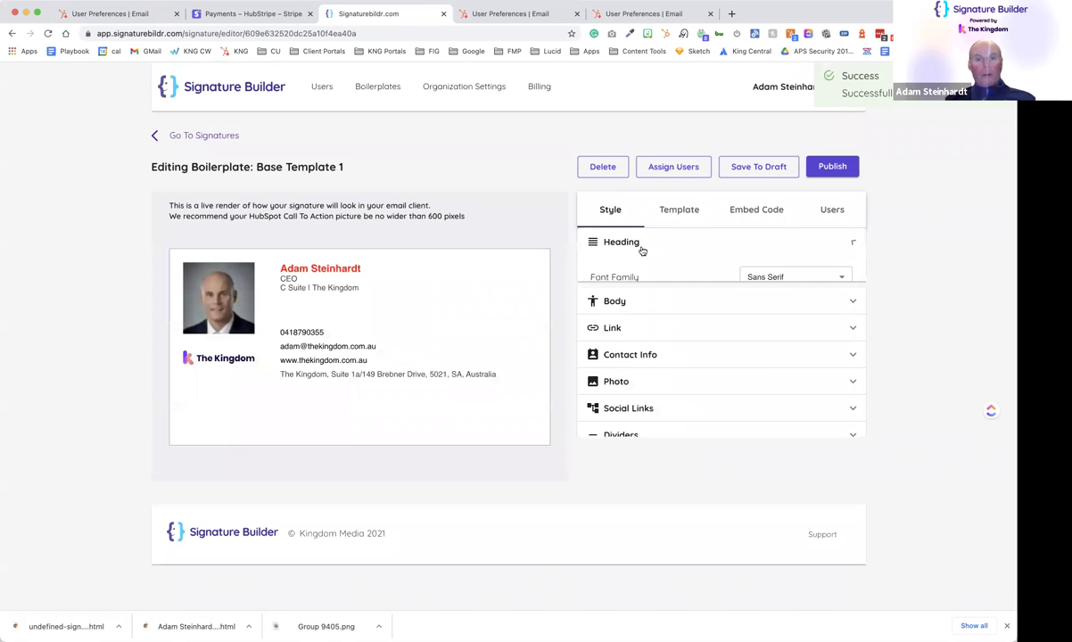
pyautogui.moveTo(795, 302)
pyautogui.mouseDown()
pyautogui.moveTo(771, 302)
pyautogui.moveTo(797, 303)
pyautogui.moveTo(852, 331)
pyautogui.mouseUp()
pyautogui.moveTo(762, 355); pyautogui.dragTo(784, 355)
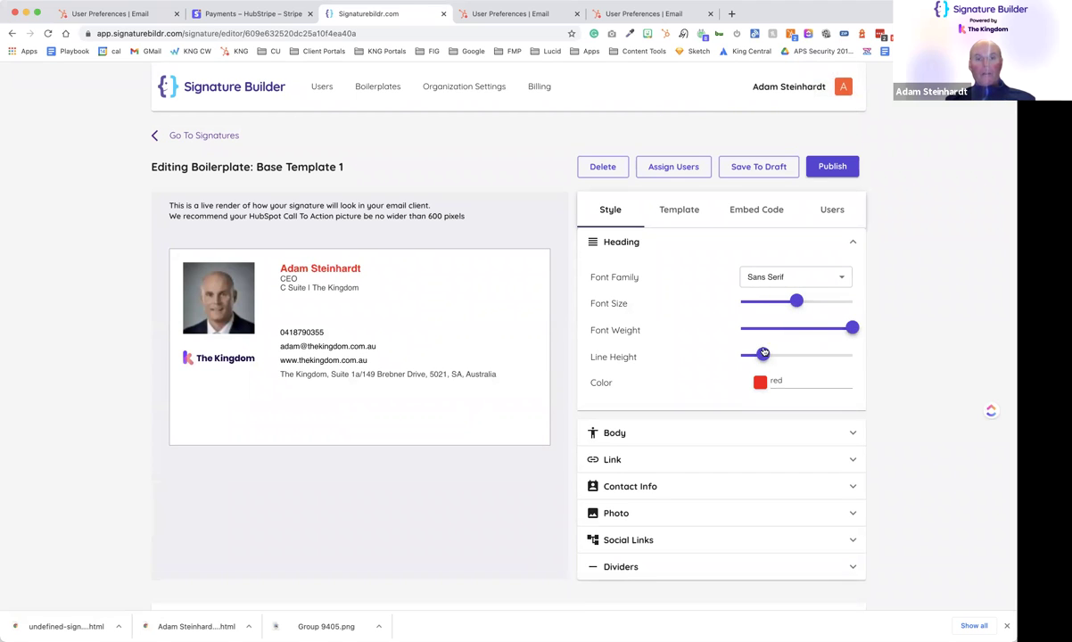
pyautogui.click(779, 383)
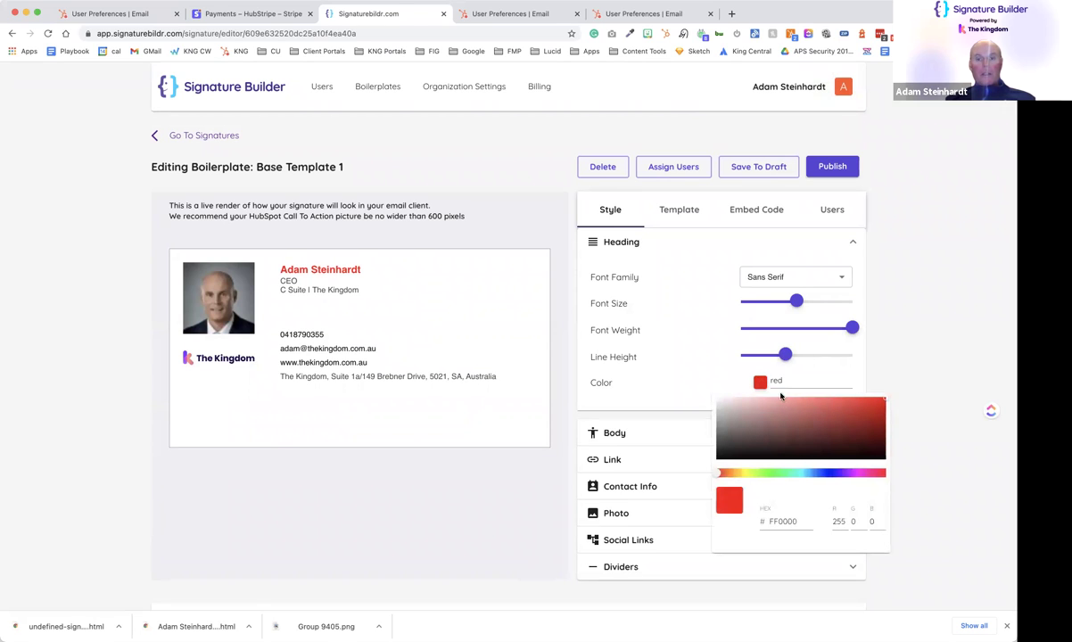
pyautogui.click(846, 408)
pyautogui.moveTo(721, 473); pyautogui.dragTo(819, 473)
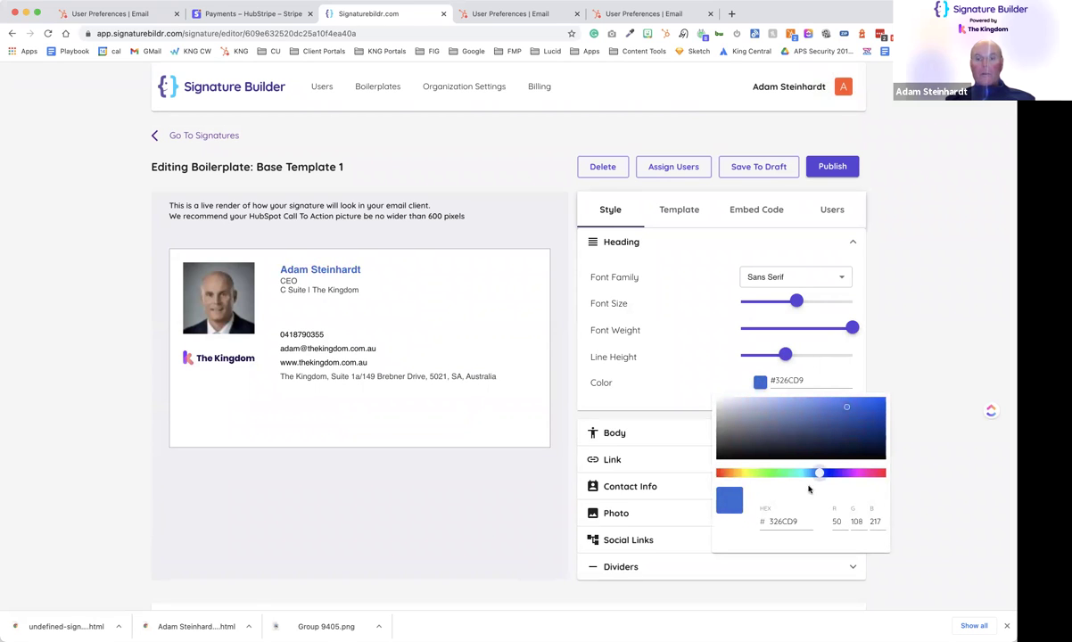
pyautogui.click(692, 370)
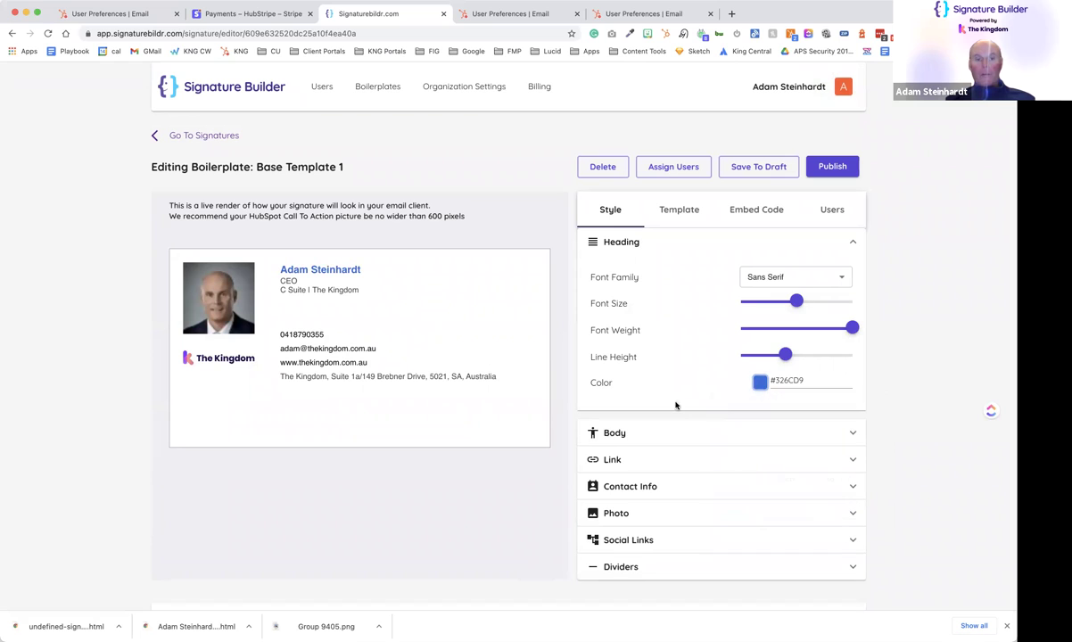
# Step: Enlarge the body text and set it in Times New Roman
pyautogui.click(651, 433)
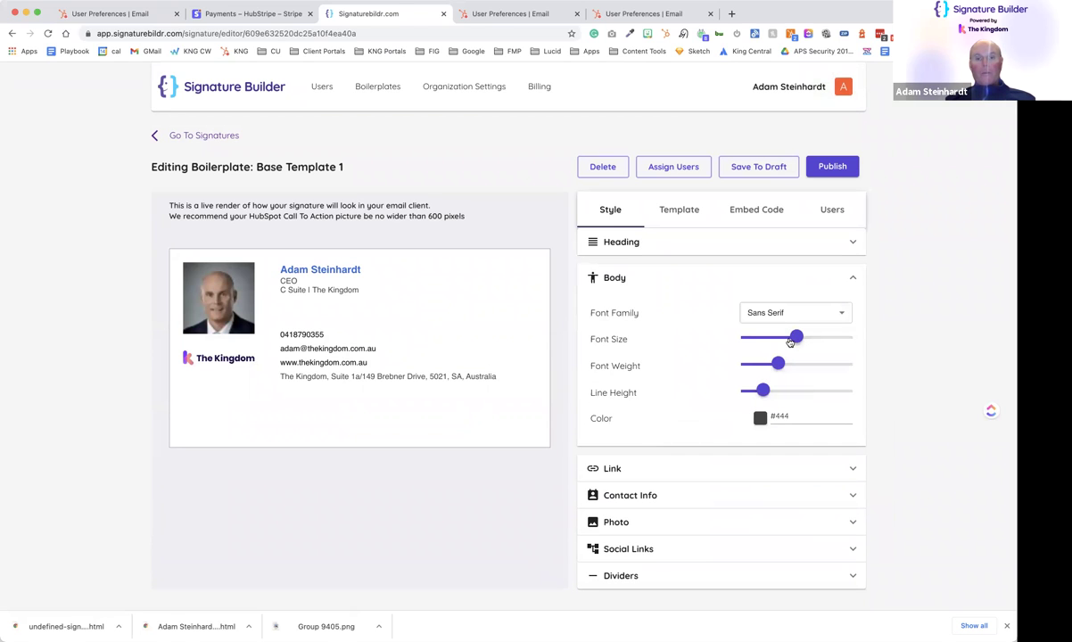
pyautogui.moveTo(797, 336)
pyautogui.mouseDown()
pyautogui.moveTo(824, 337)
pyautogui.moveTo(814, 363)
pyautogui.mouseUp()
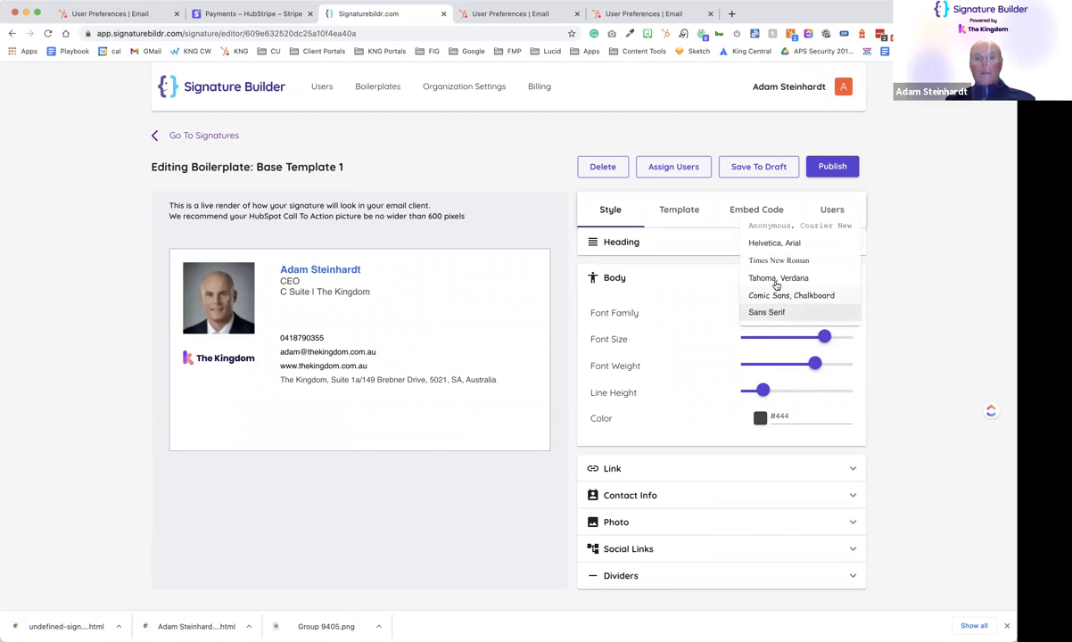
pyautogui.click(754, 260)
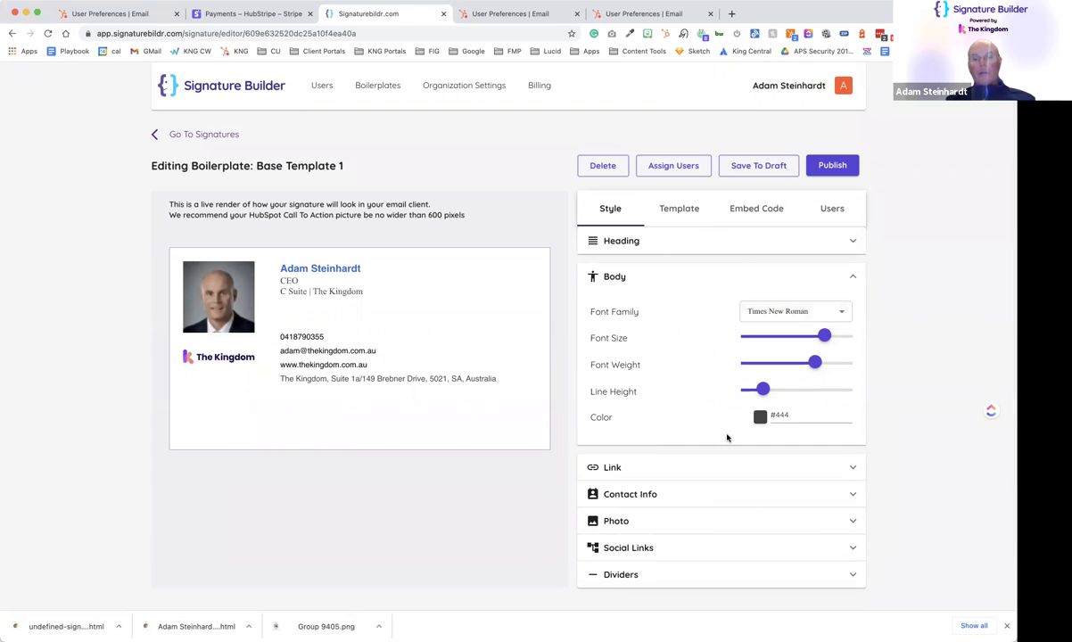
# Step: Raise link line height, show slightly larger contact icons, and shrink the photo
pyautogui.click(682, 470)
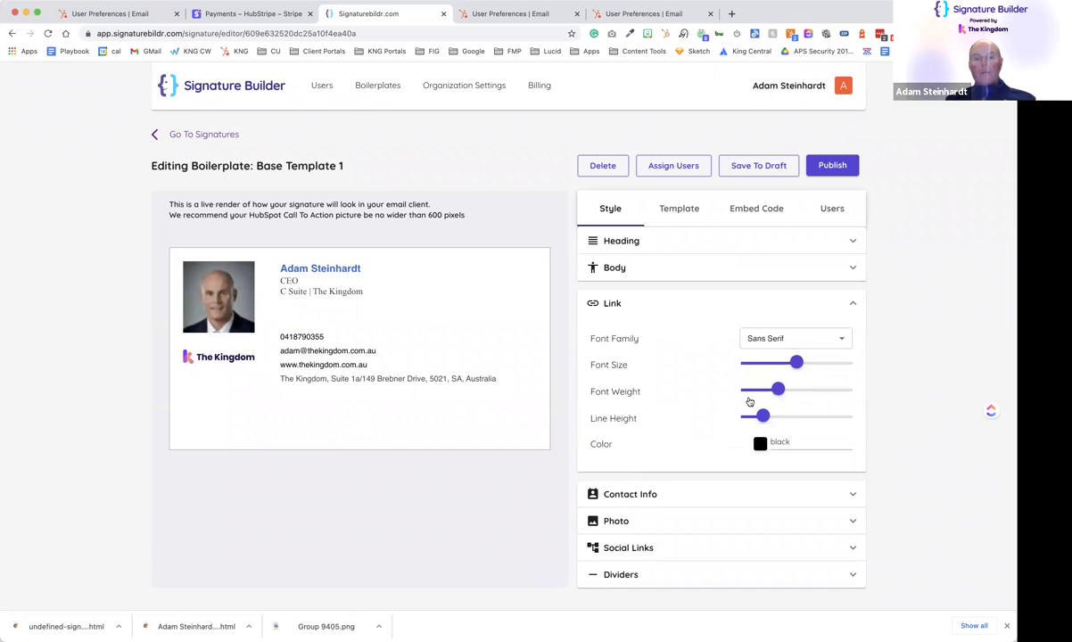
pyautogui.moveTo(769, 418); pyautogui.dragTo(778, 417)
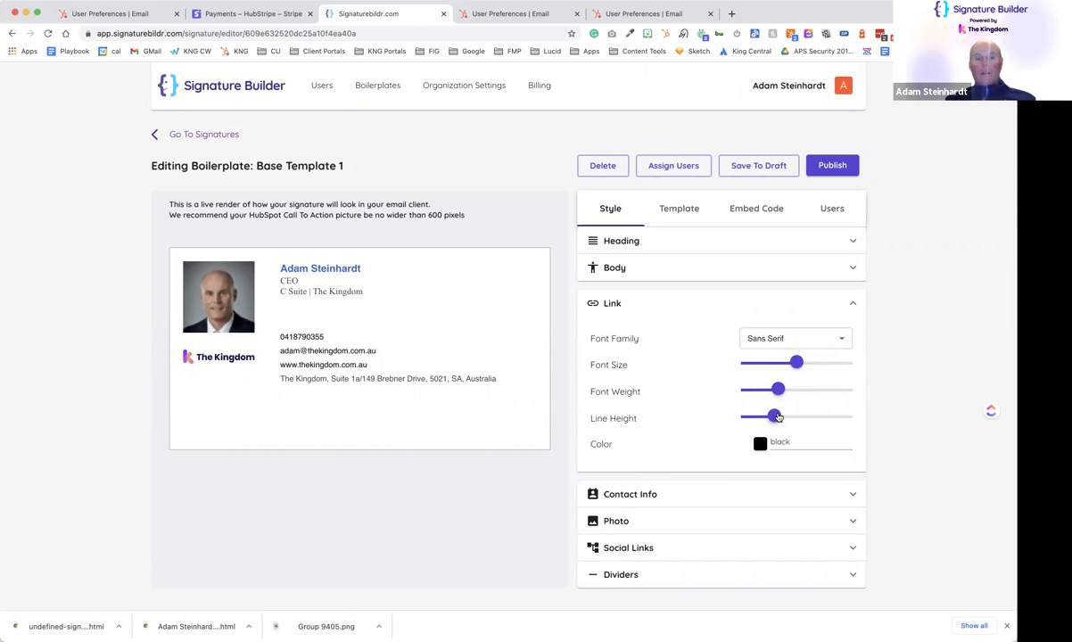
pyautogui.click(692, 494)
pyautogui.click(836, 370)
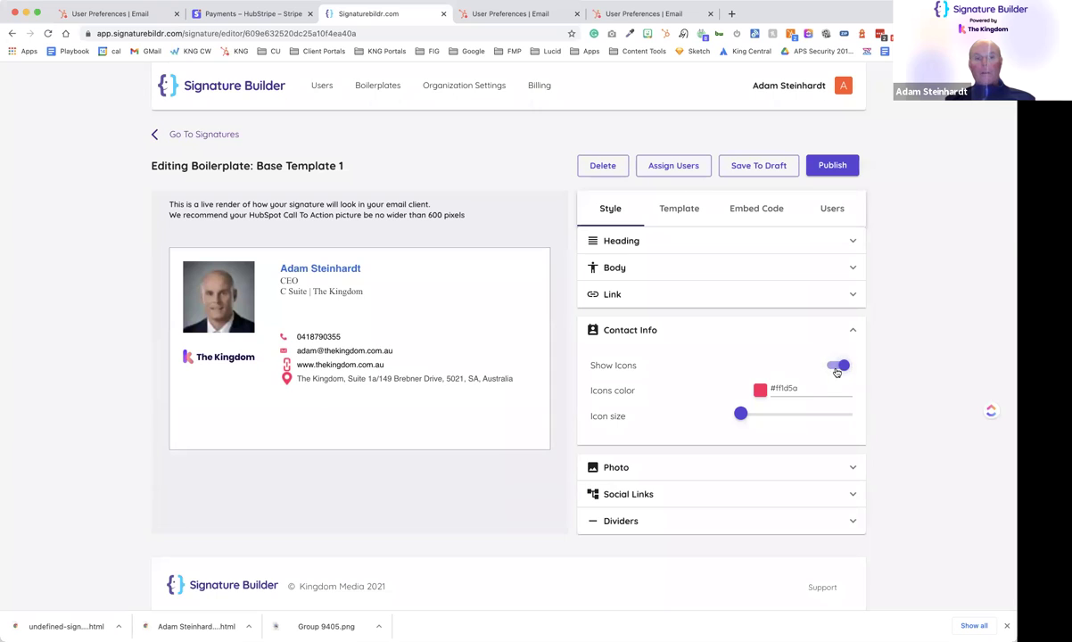
pyautogui.moveTo(741, 417); pyautogui.dragTo(765, 417)
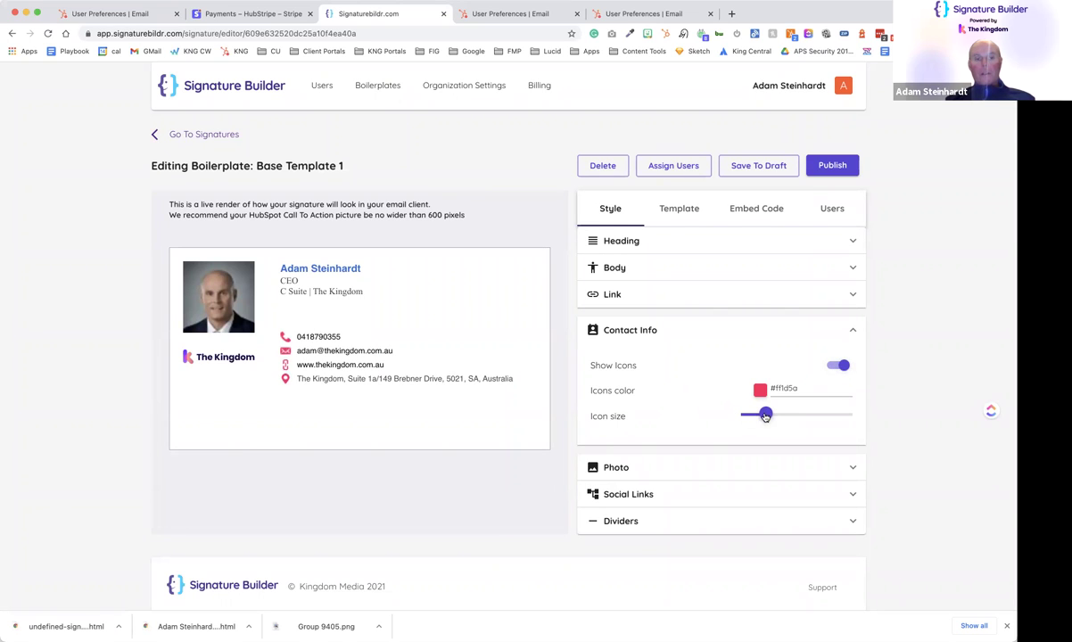
pyautogui.click(710, 469)
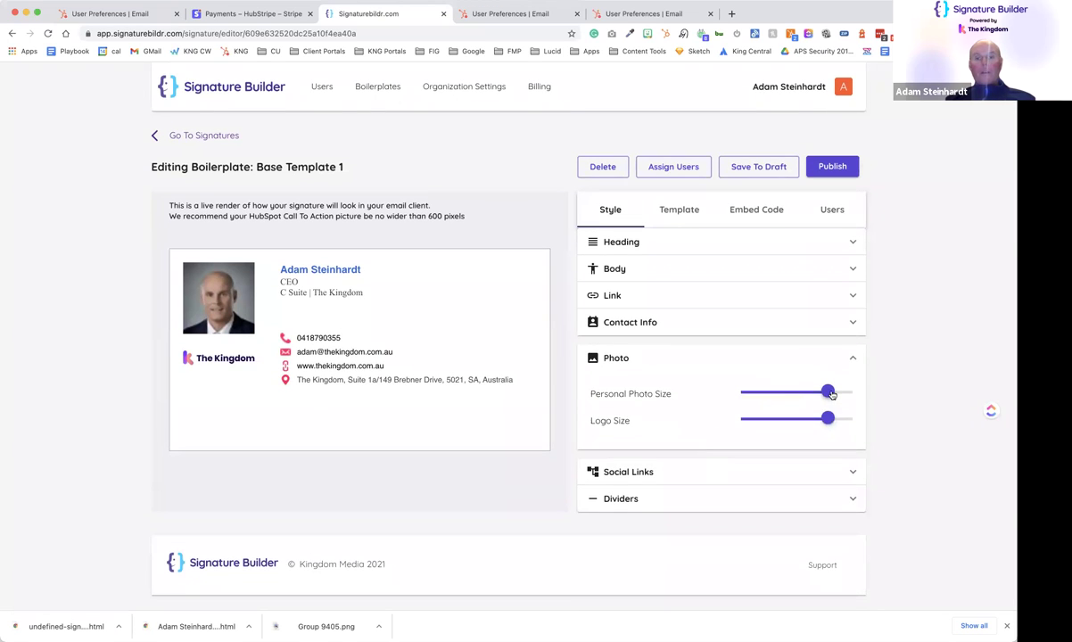
pyautogui.moveTo(831, 395); pyautogui.dragTo(818, 397)
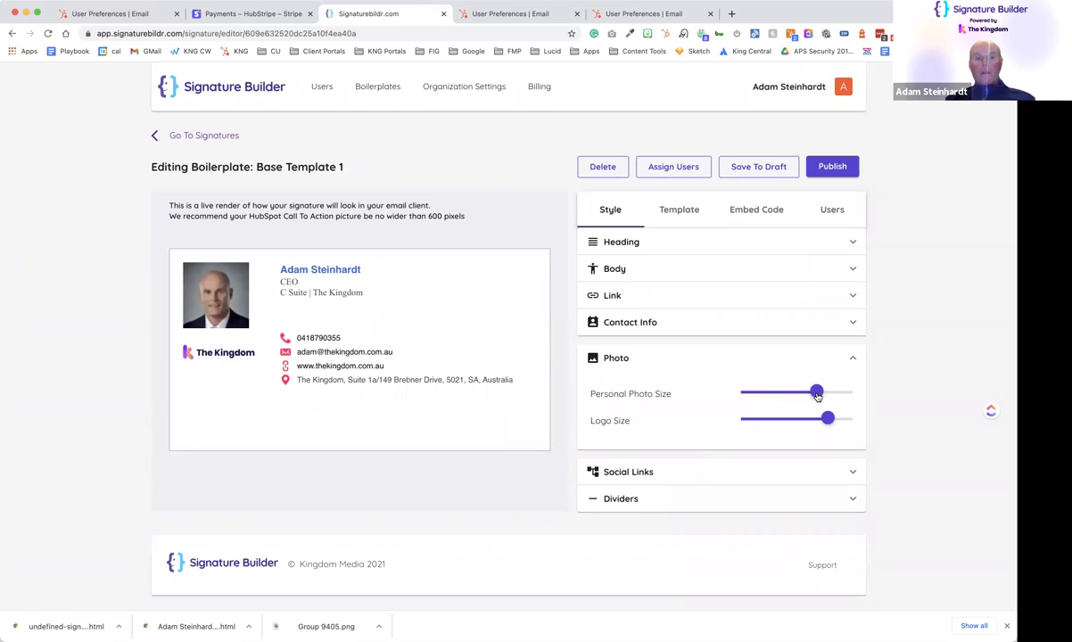
# Step: Show a thick solid red divider, publish the boilerplate, and go to Users
pyautogui.click(738, 473)
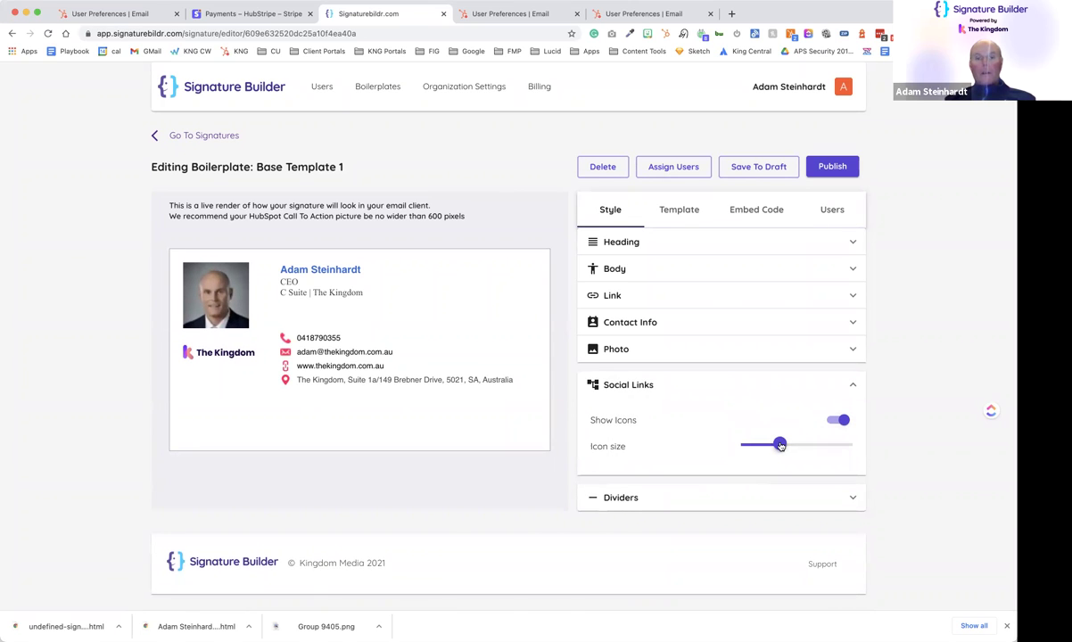
pyautogui.click(730, 493)
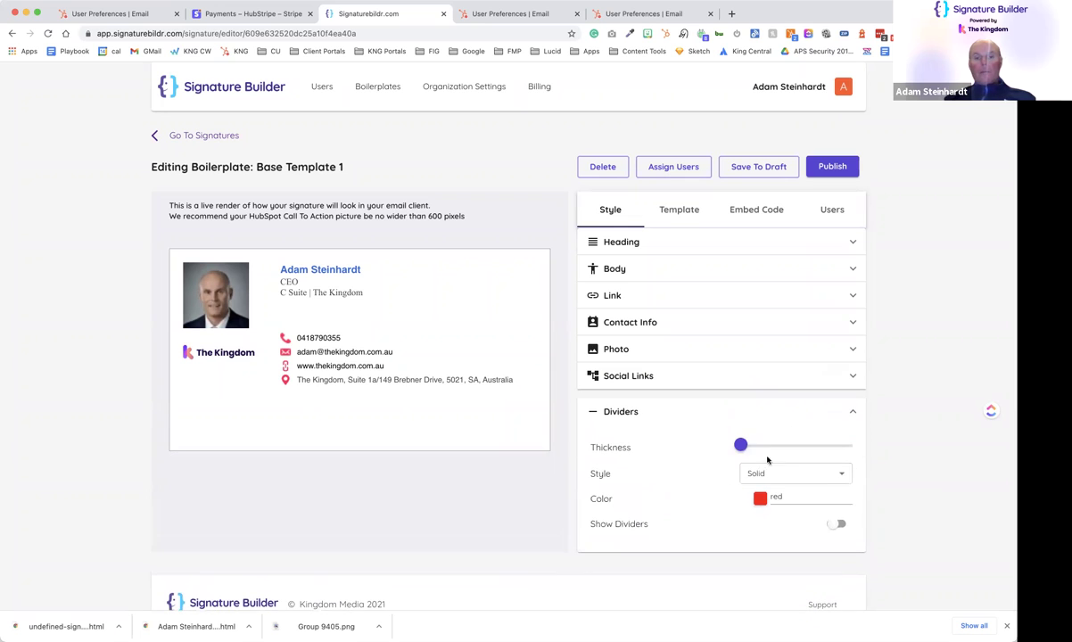
pyautogui.moveTo(742, 445); pyautogui.dragTo(792, 453)
pyautogui.click(773, 475)
pyautogui.click(806, 531)
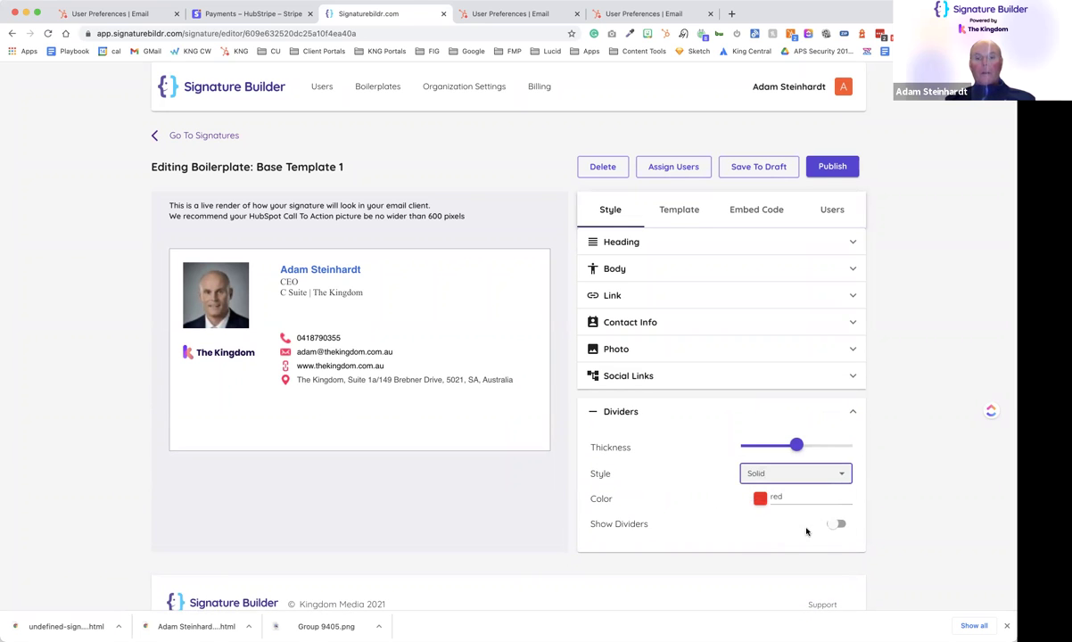
pyautogui.click(838, 525)
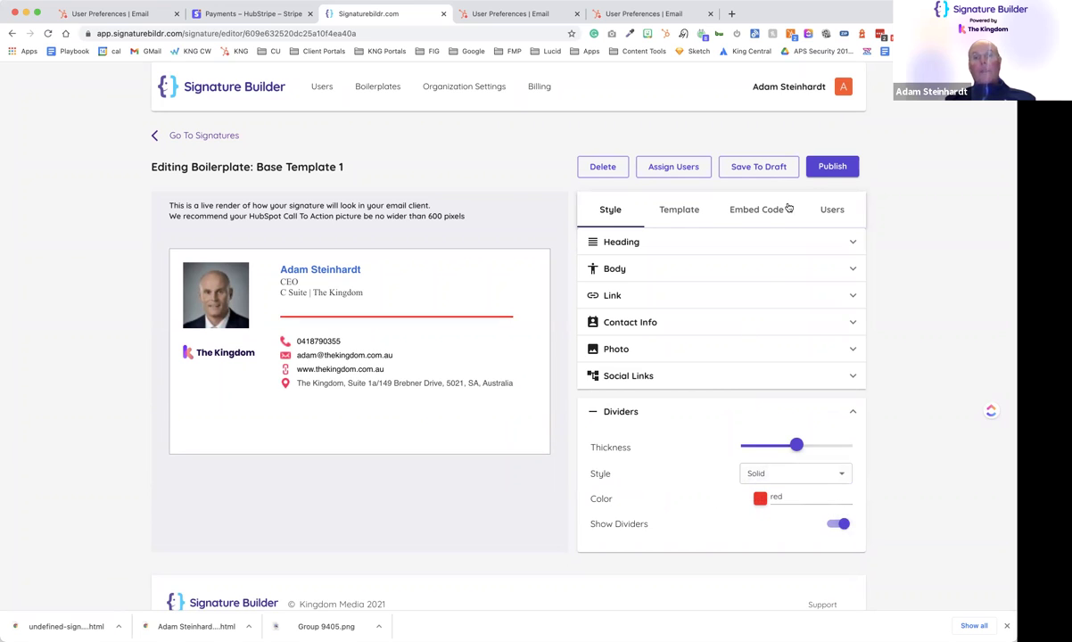
pyautogui.click(813, 174)
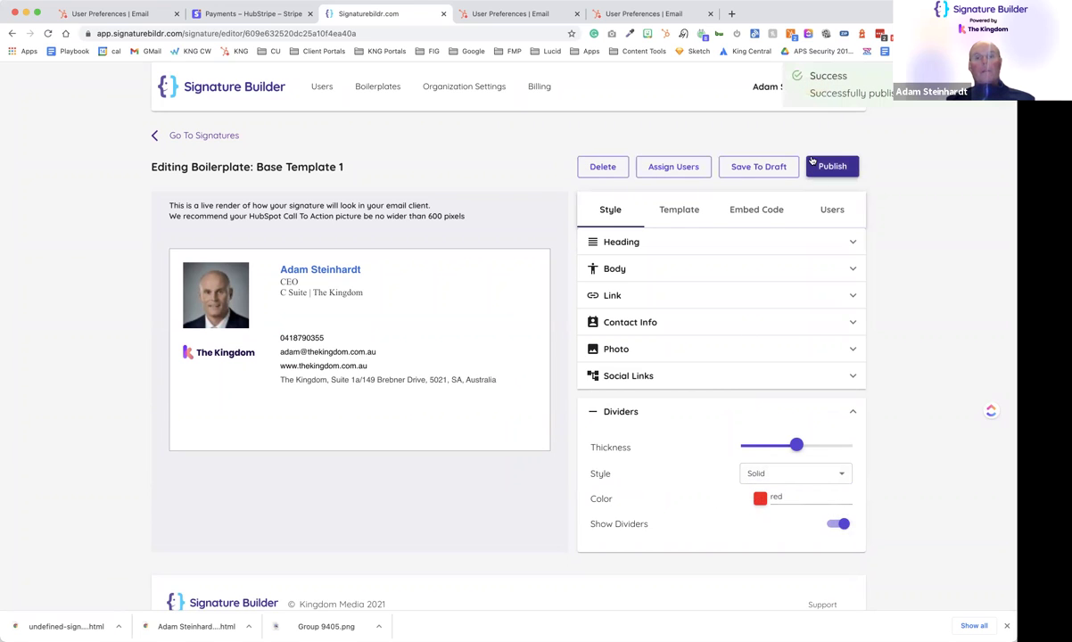
pyautogui.click(319, 89)
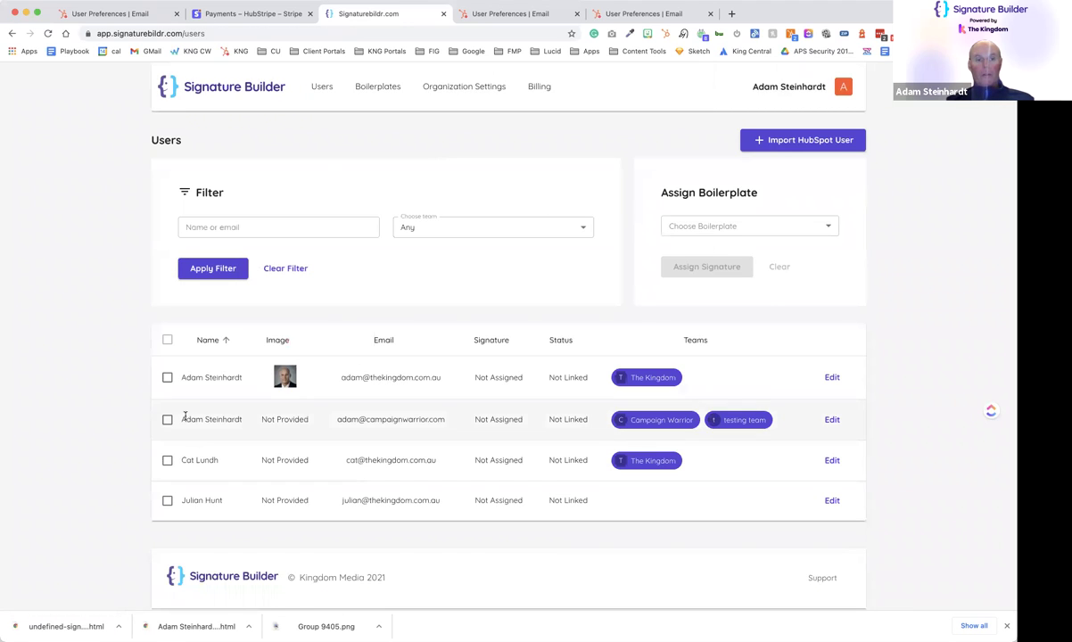
# Step: Tick all four user checkboxes and assign them the Base Template 1 boilerplate
pyautogui.click(167, 377)
pyautogui.click(167, 446)
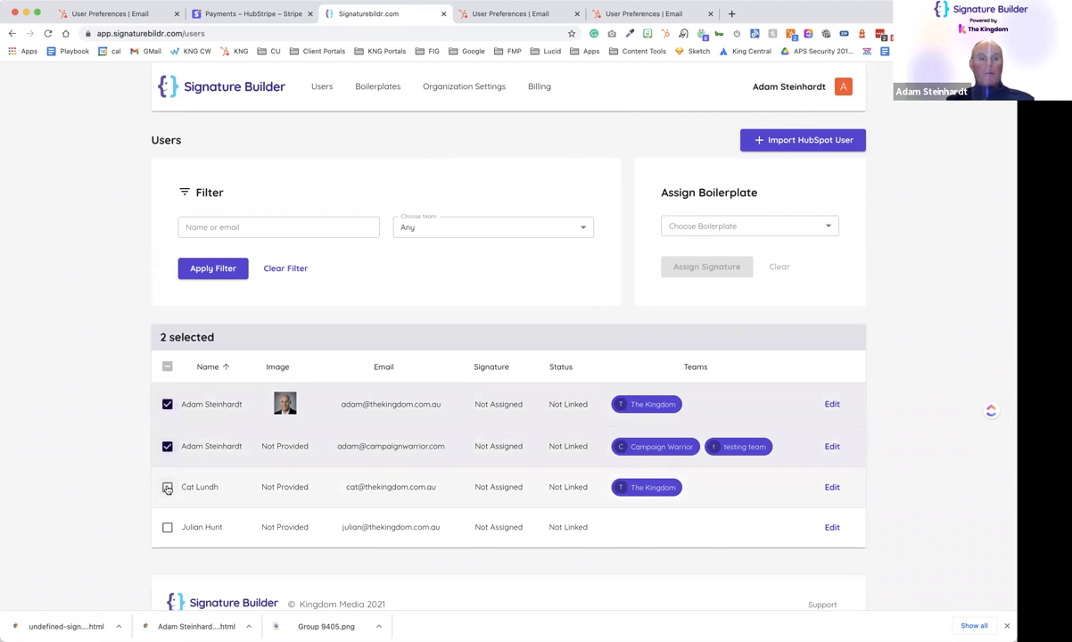
pyautogui.click(167, 487)
pyautogui.click(167, 527)
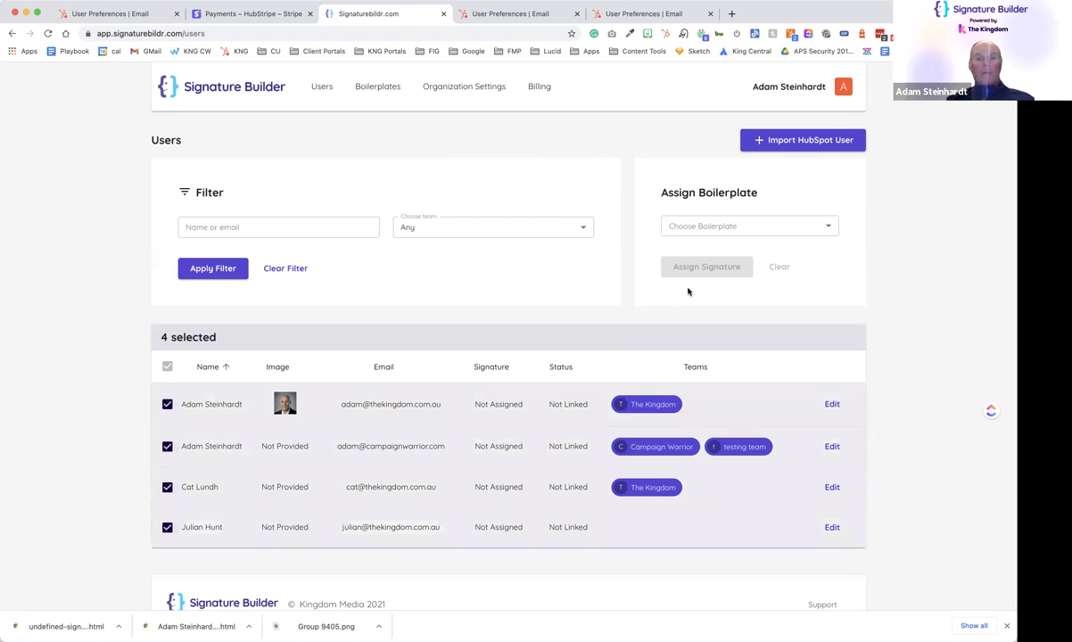
pyautogui.click(683, 227)
pyautogui.click(698, 234)
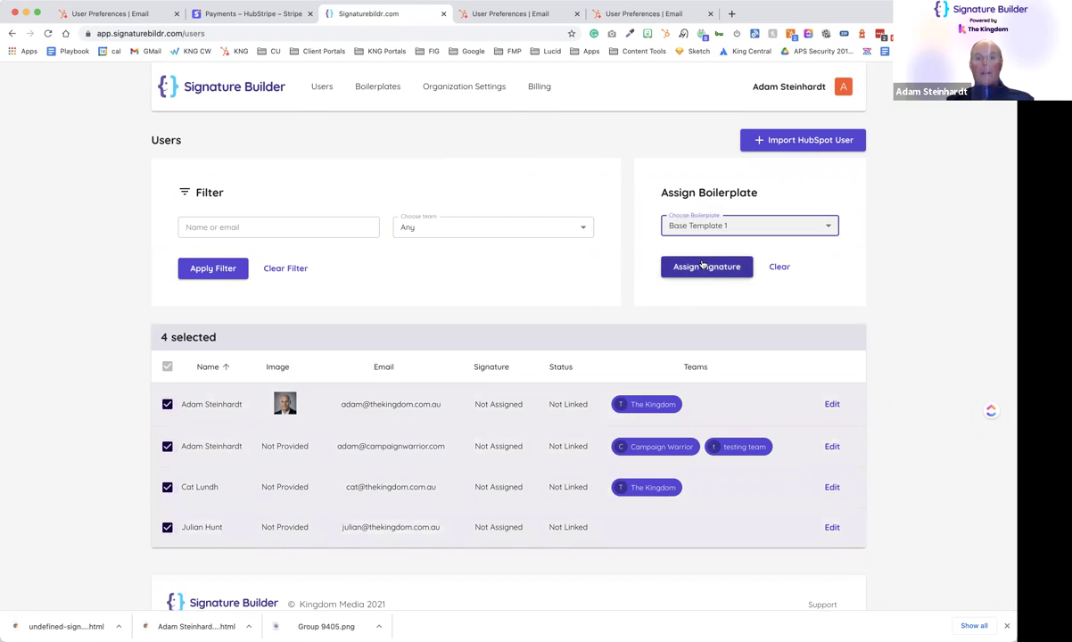
pyautogui.click(703, 265)
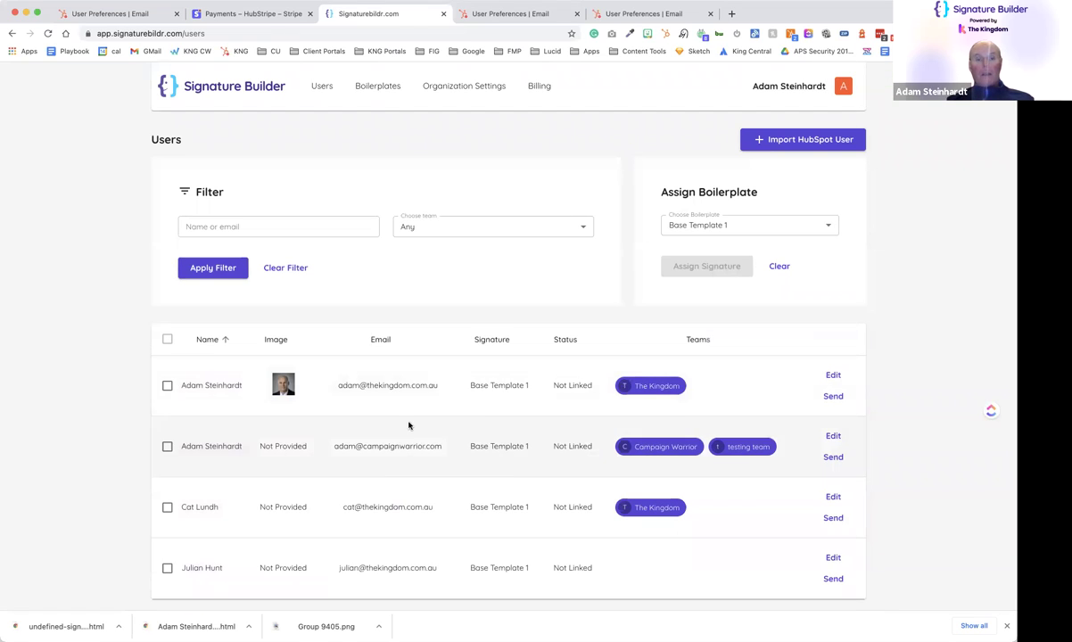
# Step: Review the CEO's signature preview and download it as an HTML file
pyautogui.click(833, 375)
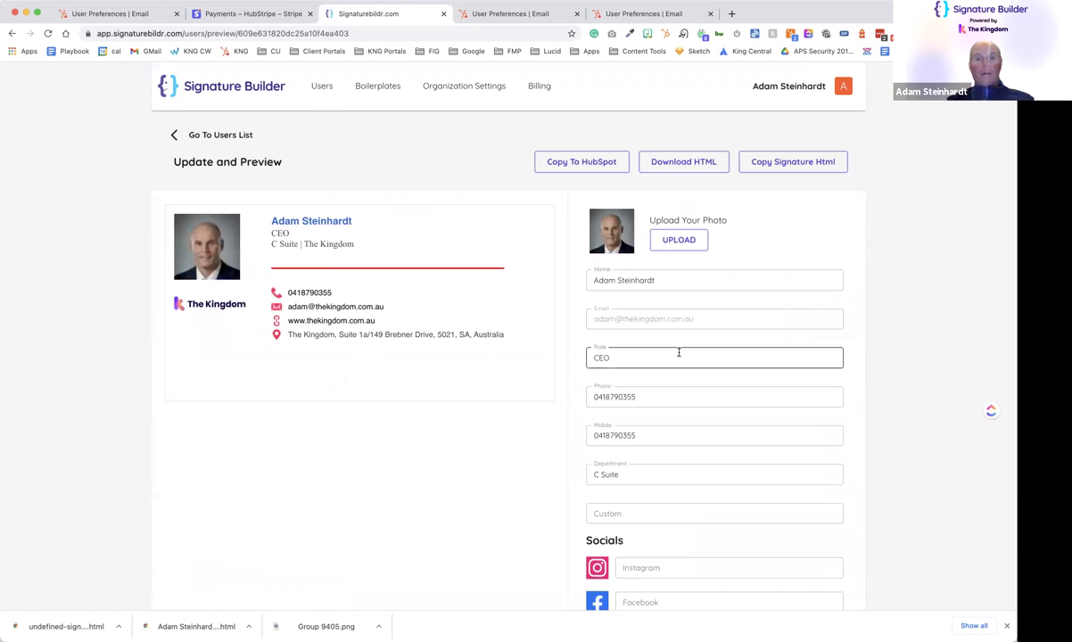
pyautogui.scroll(-3, 665, 437)
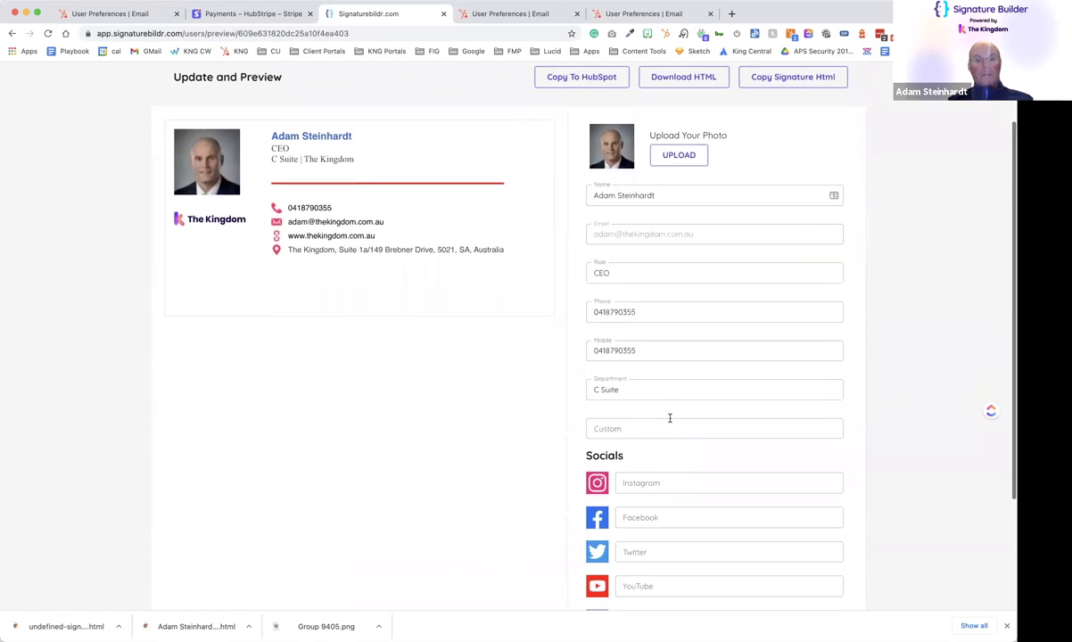
pyautogui.scroll(-1, 669, 419)
pyautogui.scroll(2, 669, 420)
pyautogui.scroll(-2, 701, 506)
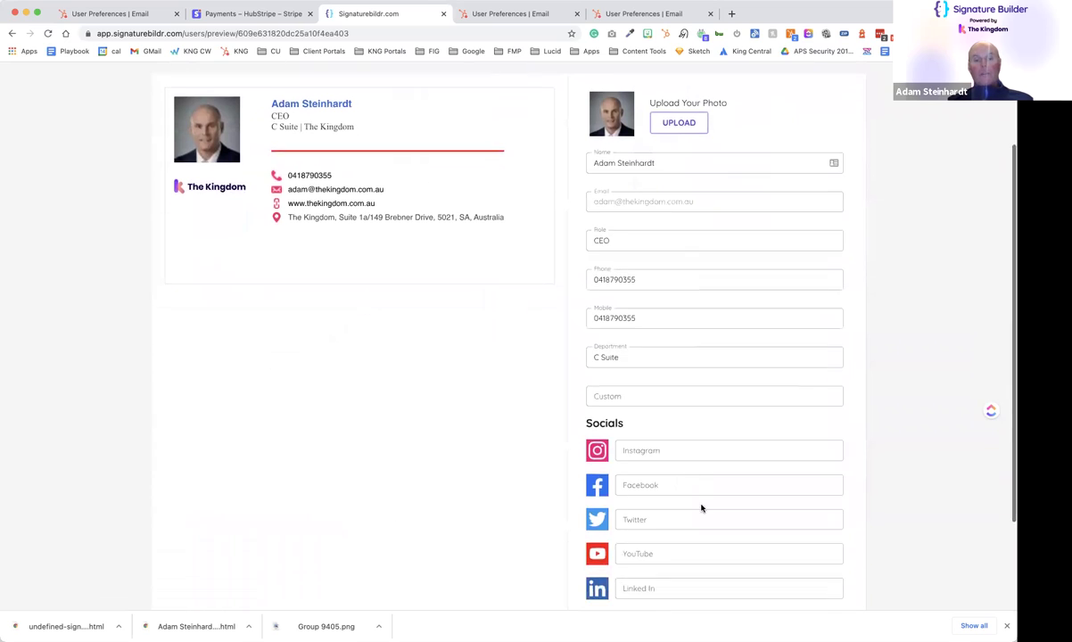
pyautogui.scroll(2, 701, 506)
pyautogui.scroll(1, 701, 501)
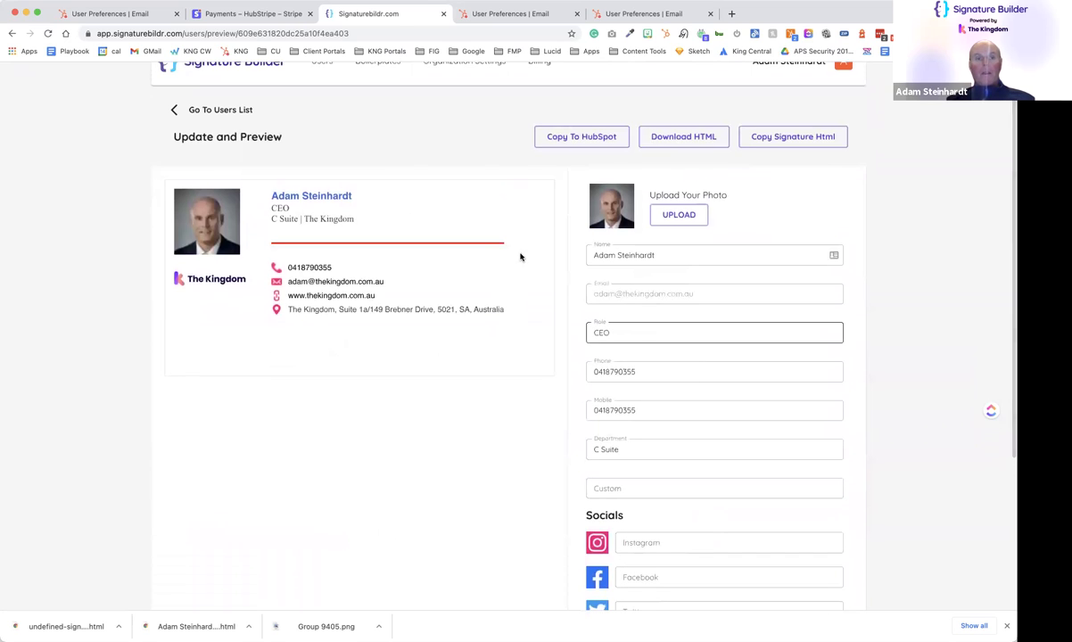
pyautogui.scroll(-1, 682, 451)
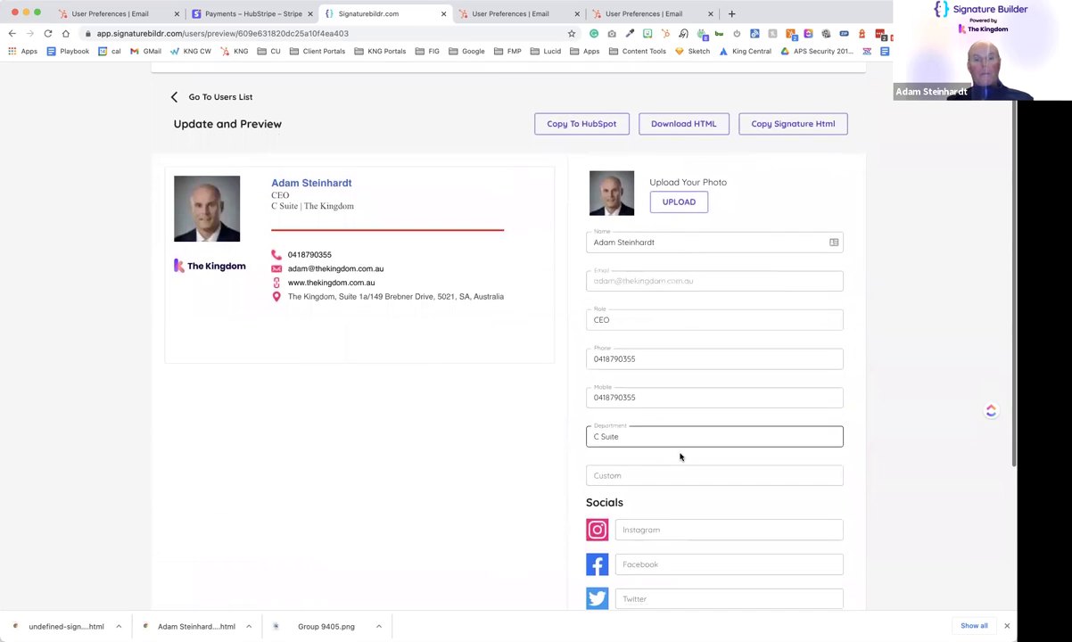
pyautogui.scroll(2, 682, 455)
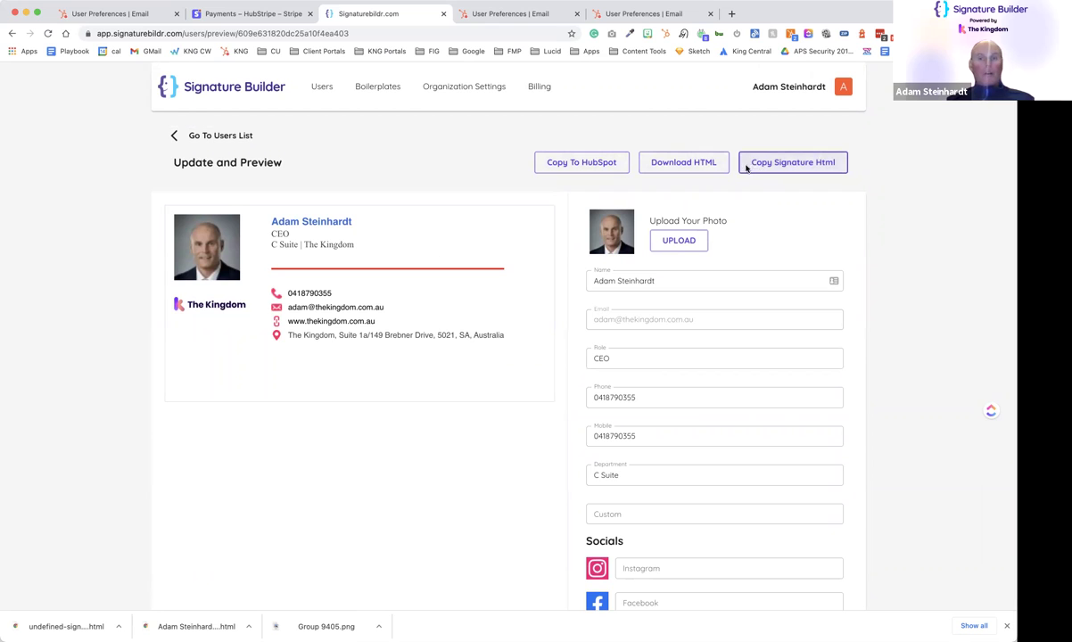
pyautogui.click(690, 160)
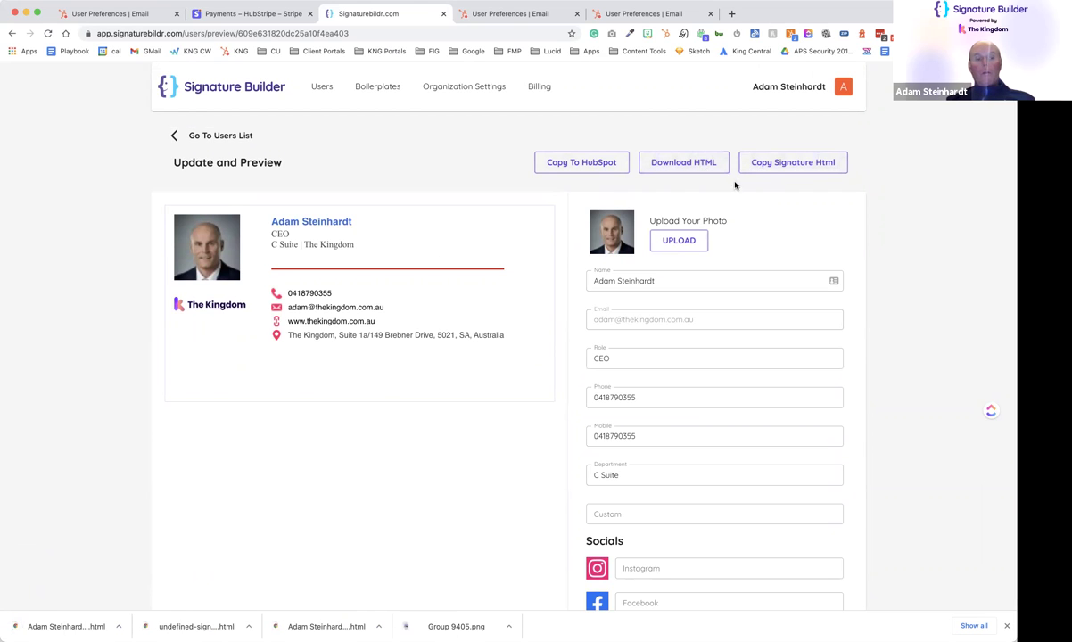
# Step: Send the signature to HubSpot, overwrite the old email signature HTML, and save
pyautogui.click(589, 167)
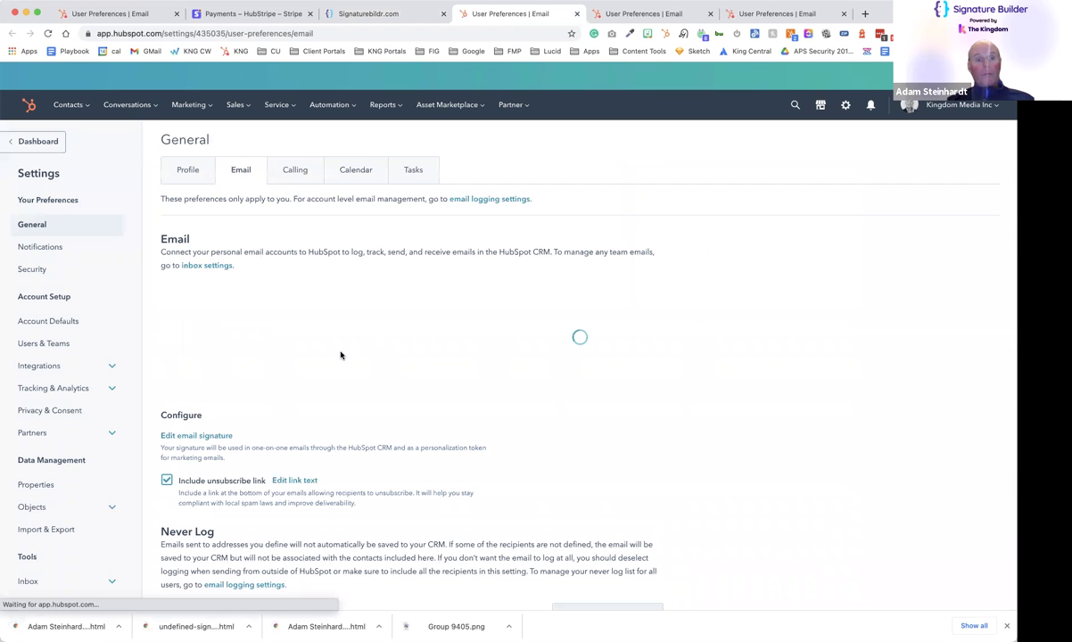
pyautogui.click(207, 436)
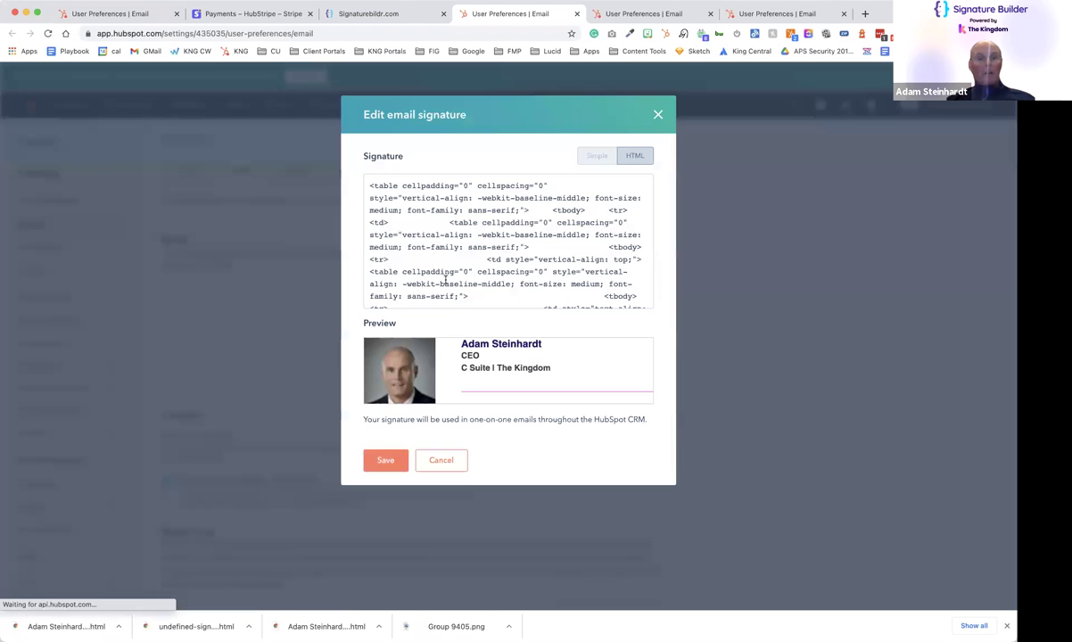
pyautogui.hotkey('ctrl', 'a')
pyautogui.press('BackSpace')
pyautogui.hotkey('ctrl', 'v')
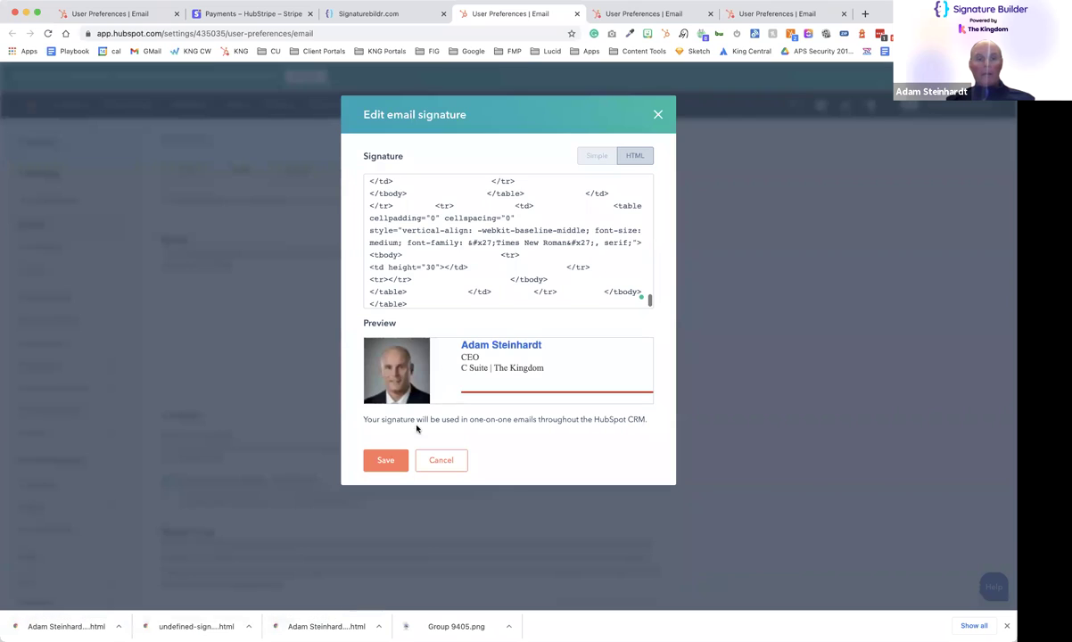
pyautogui.click(386, 461)
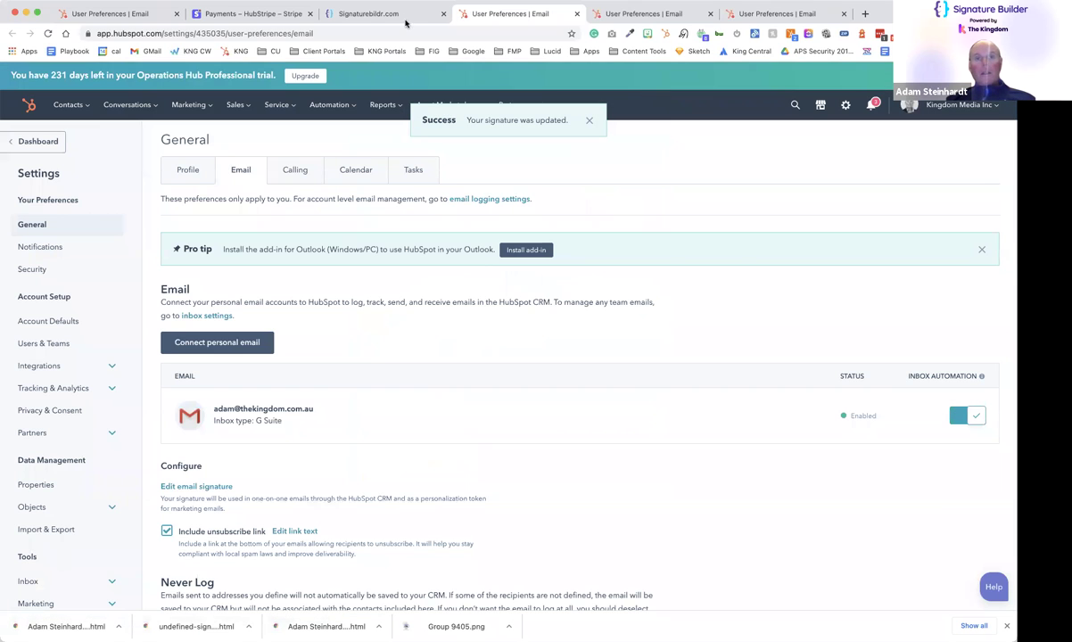
# Step: Back in Signature Builder, edit the Base Template 1 boilerplate on its Embed Code tab
pyautogui.click(366, 13)
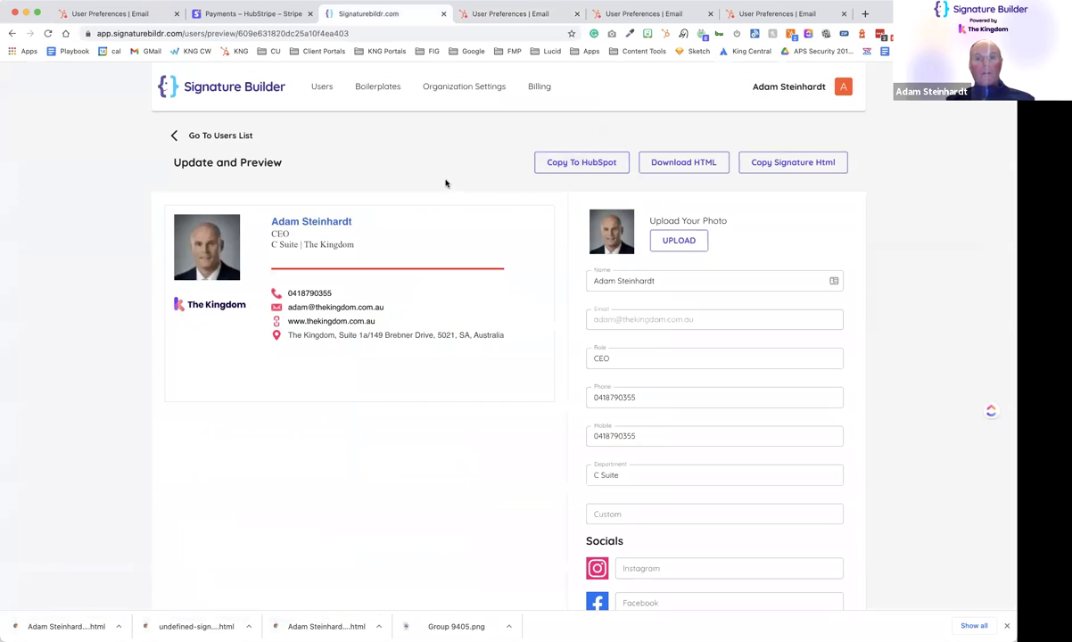
pyautogui.click(377, 87)
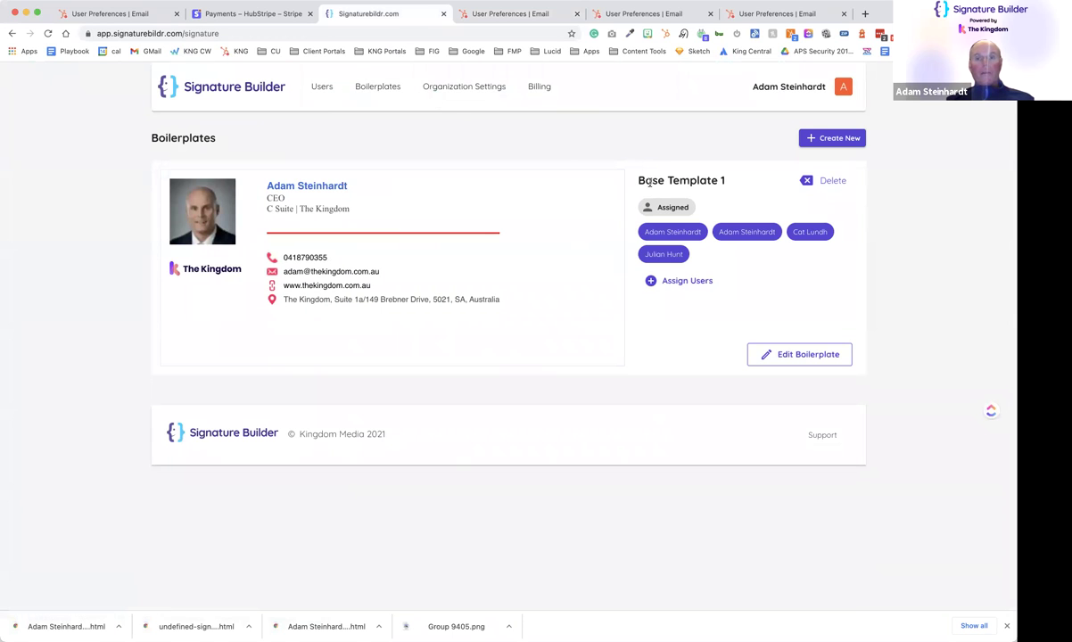
pyautogui.click(791, 356)
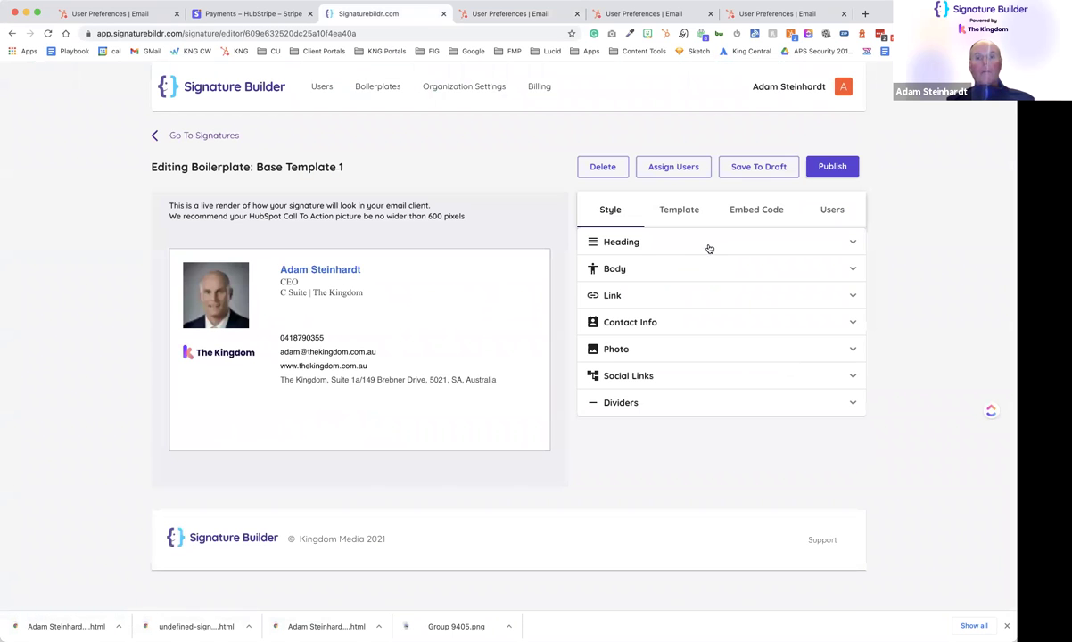
pyautogui.click(737, 211)
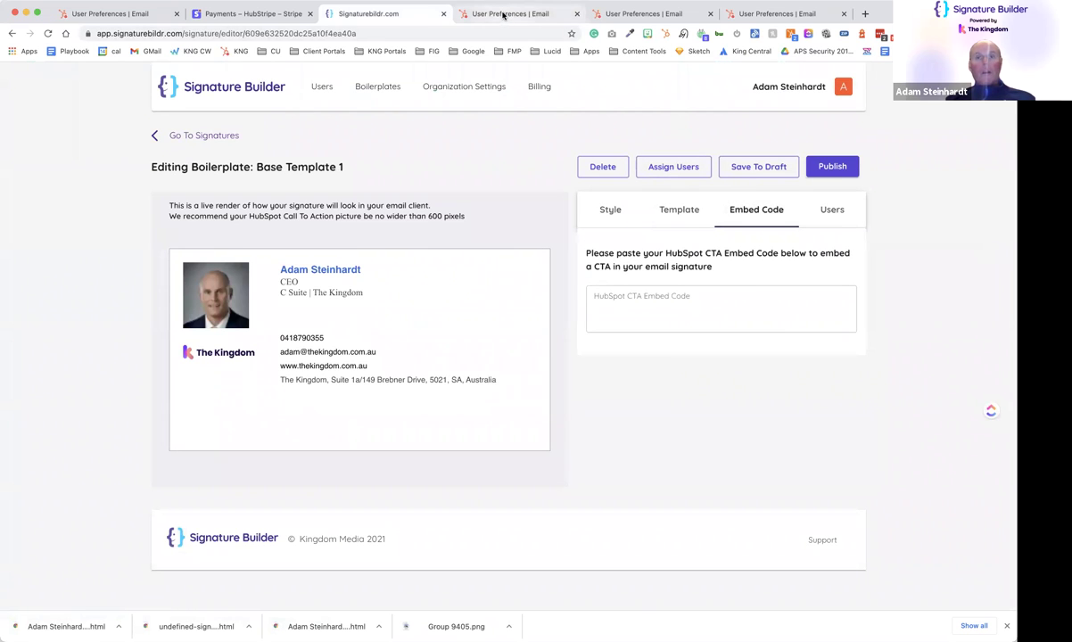
# Step: Copy the embed code of the '2021 Impact Award Gowrie' CTA from HubSpot's CTAs list
pyautogui.click(498, 15)
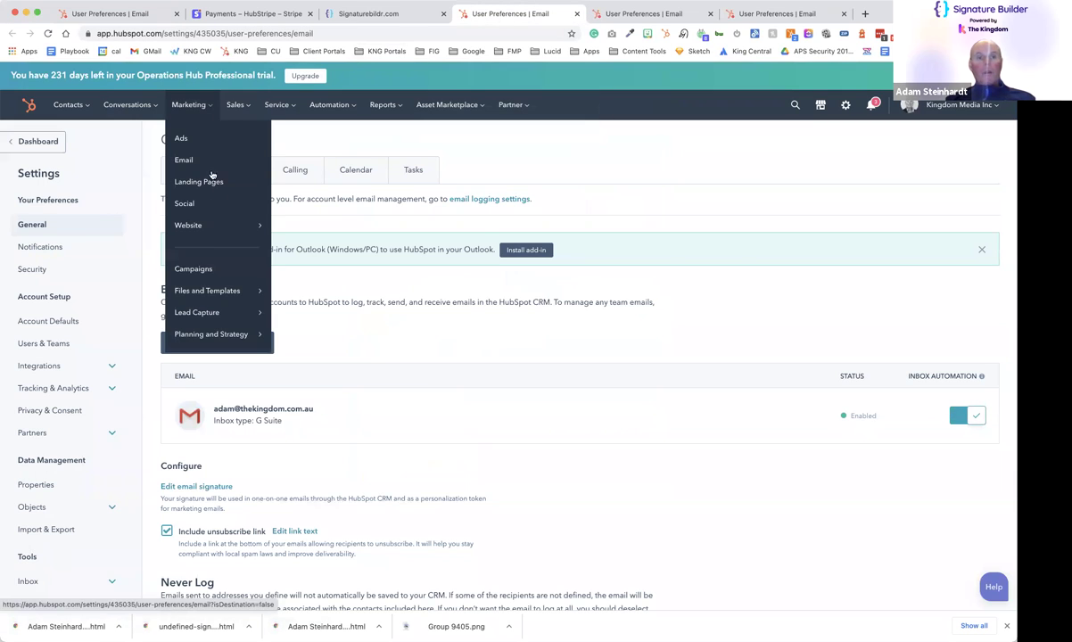
pyautogui.moveTo(192, 104)
pyautogui.moveTo(197, 312)
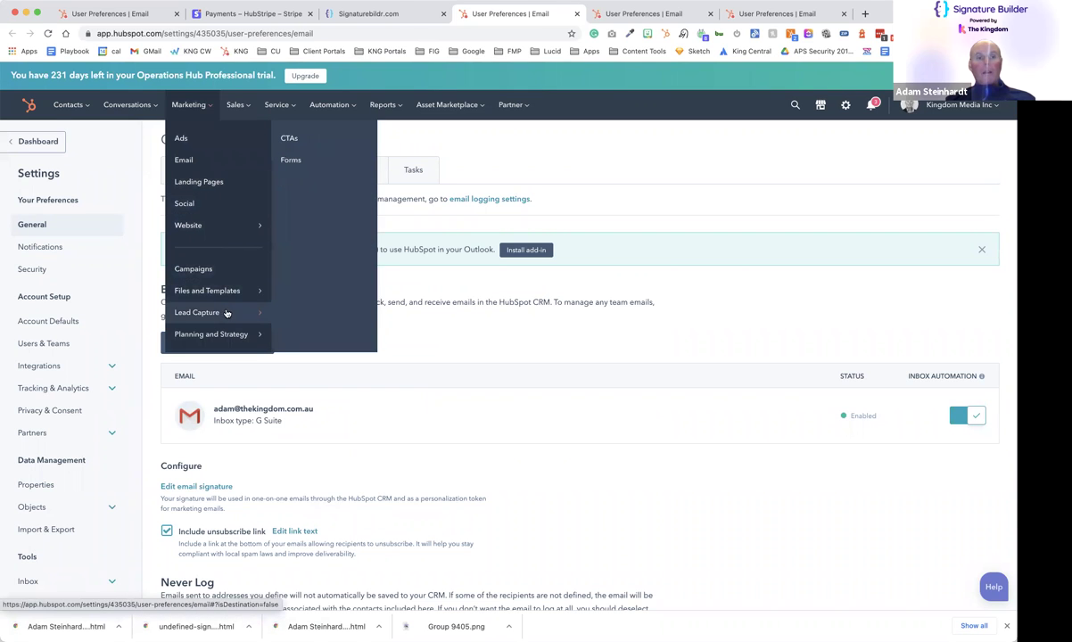
pyautogui.click(287, 138)
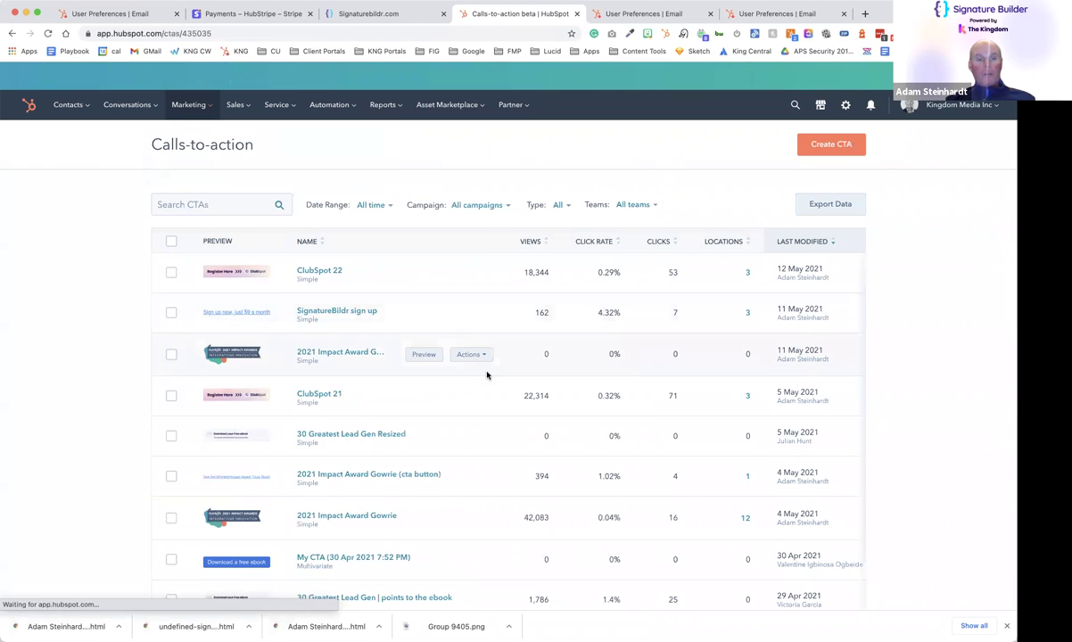
pyautogui.click(468, 354)
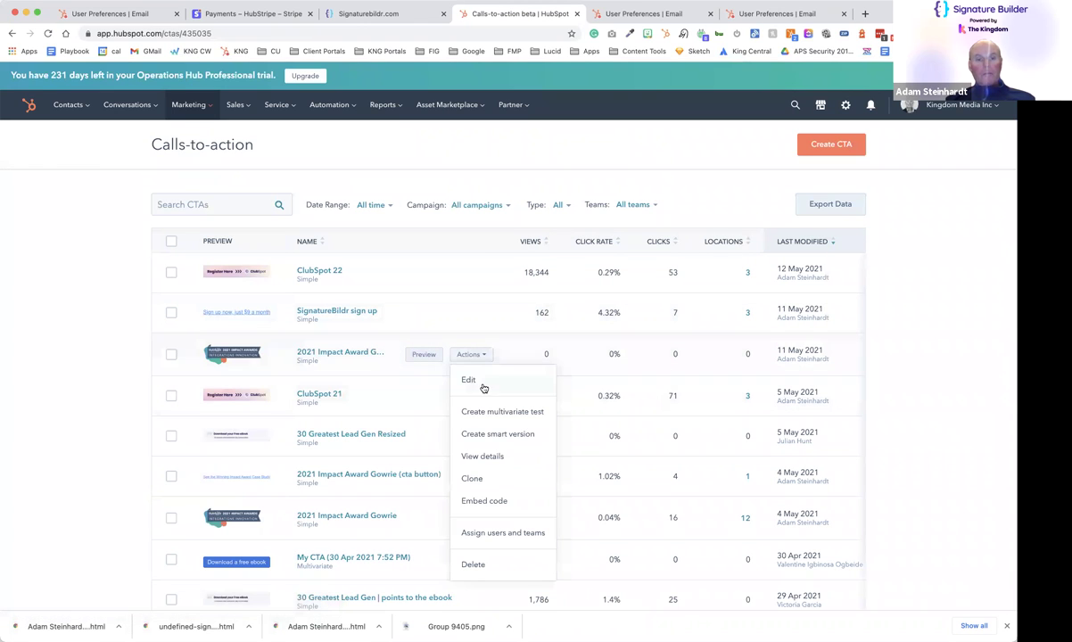
pyautogui.click(472, 500)
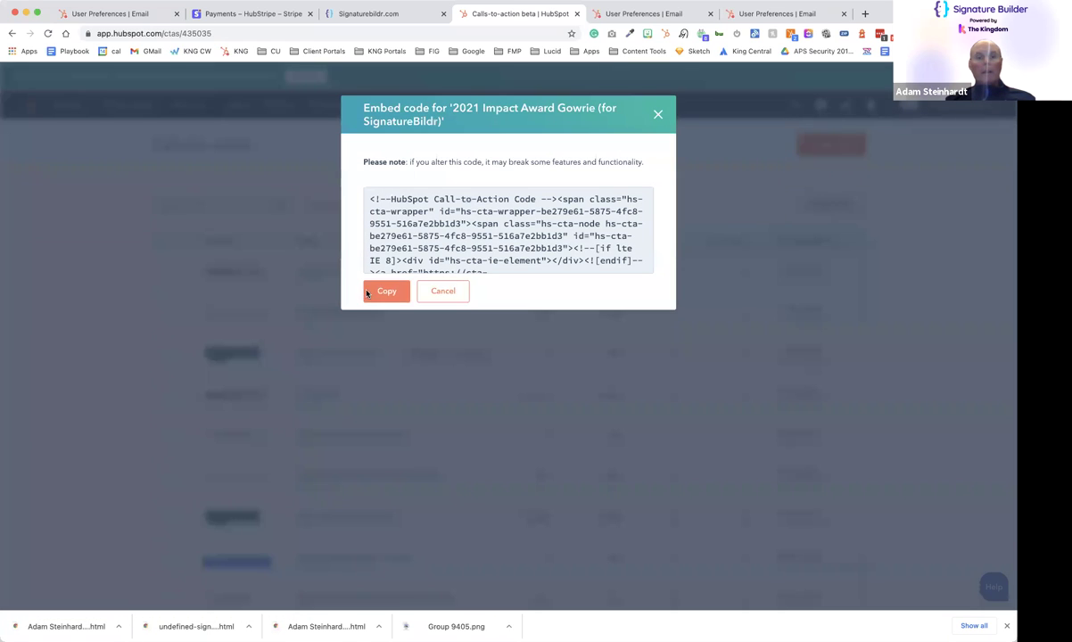
pyautogui.click(367, 294)
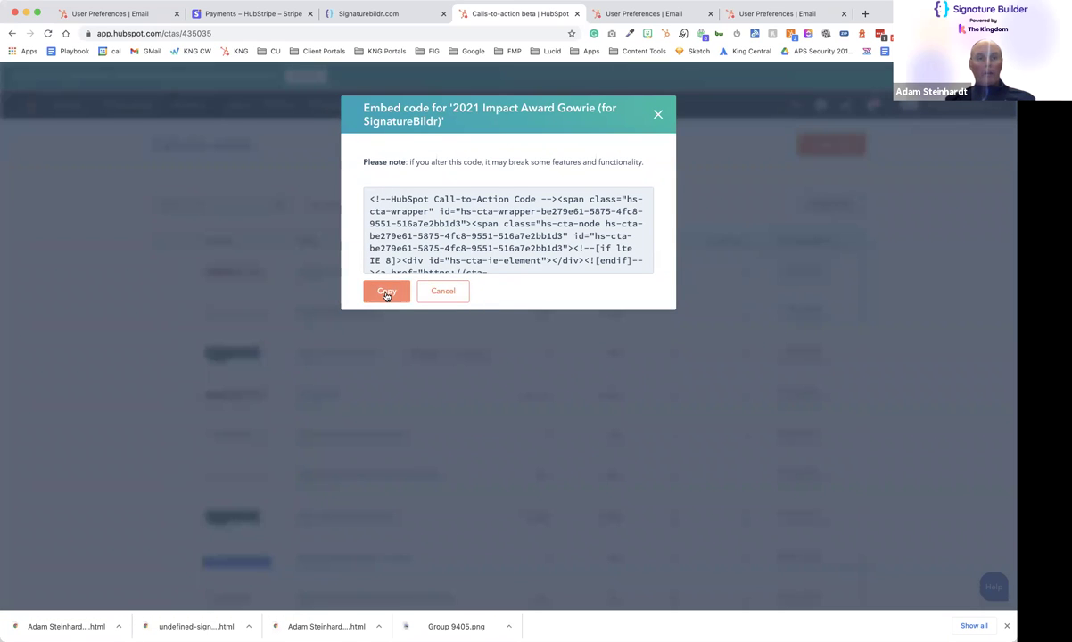
pyautogui.click(371, 291)
# Step: Paste the CTA code into Base Template 1's HubSpot CTA Embed Code field and publish
pyautogui.click(375, 13)
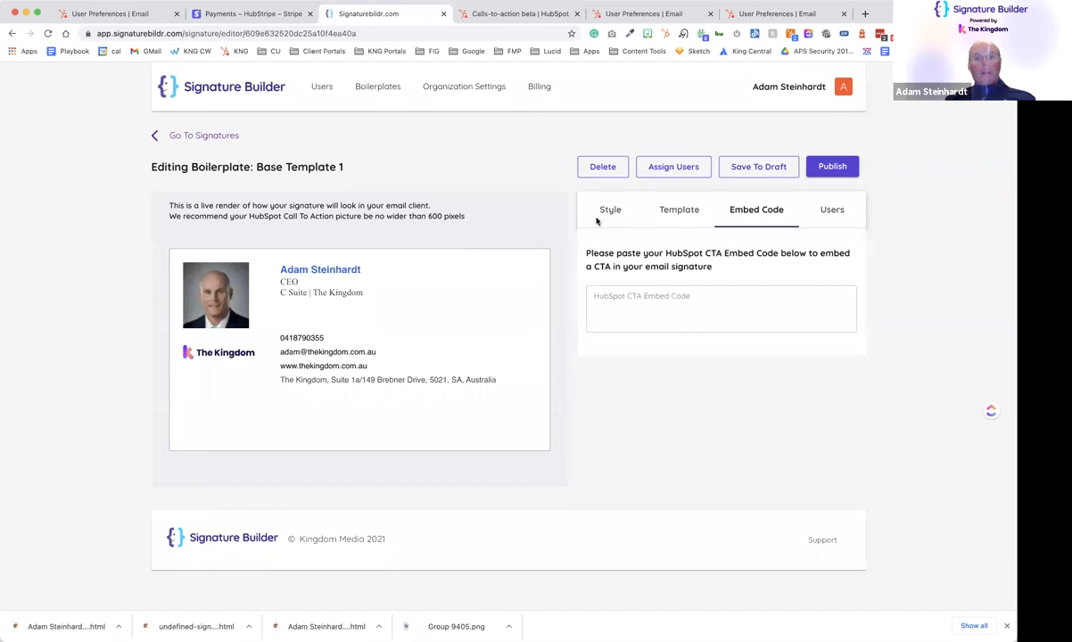
pyautogui.click(615, 304)
pyautogui.hotkey('ctrl', 'v')
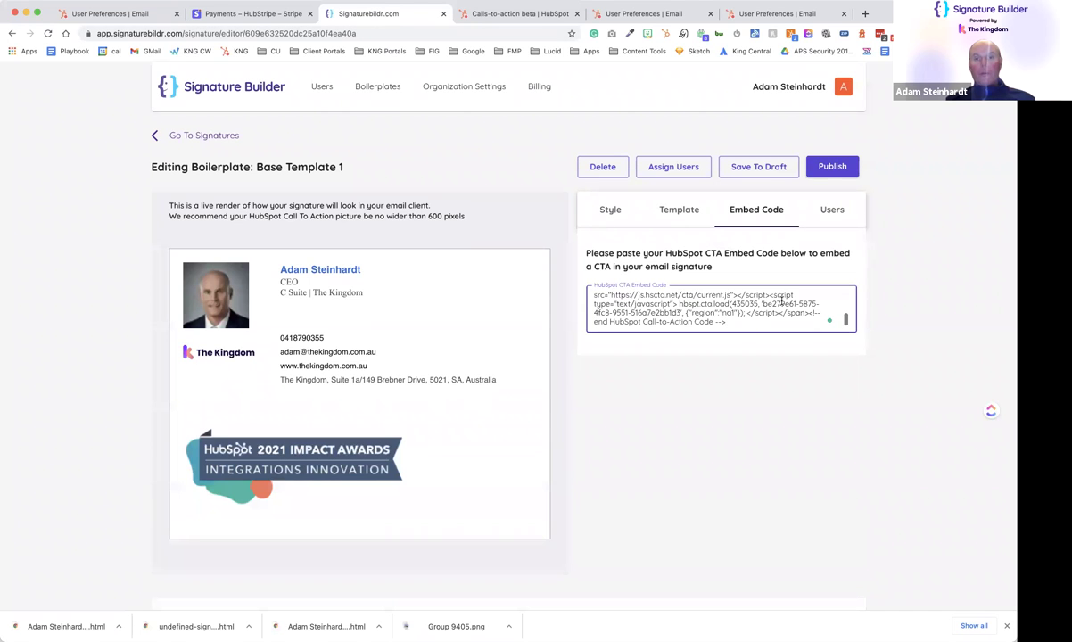
pyautogui.click(825, 167)
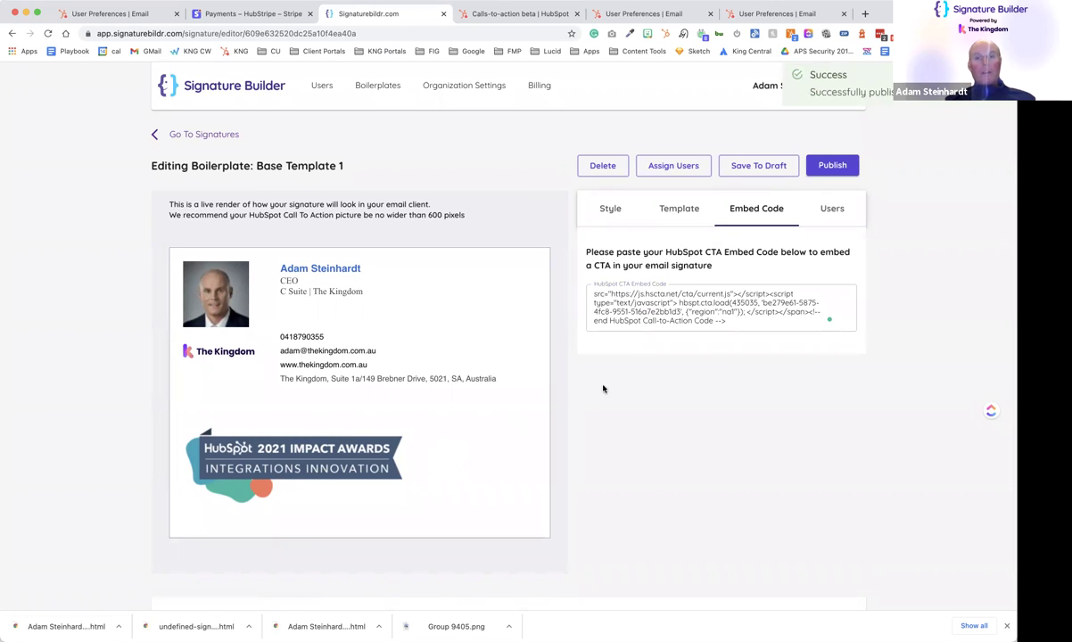
# Step: Copy the CEO's updated signature from the Users list to HubSpot
pyautogui.click(322, 89)
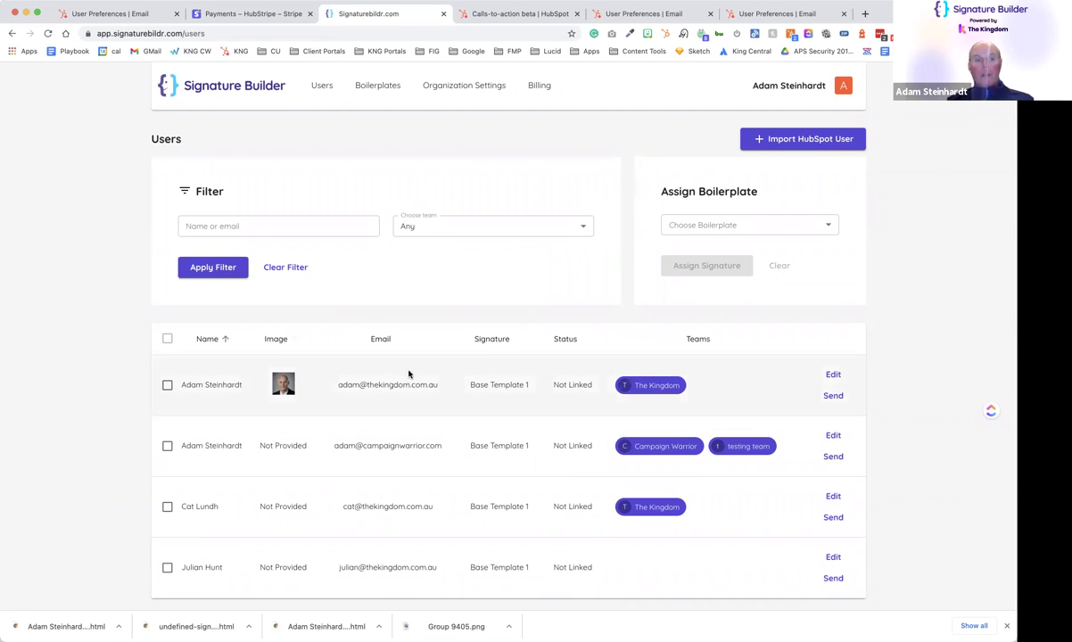
pyautogui.click(831, 376)
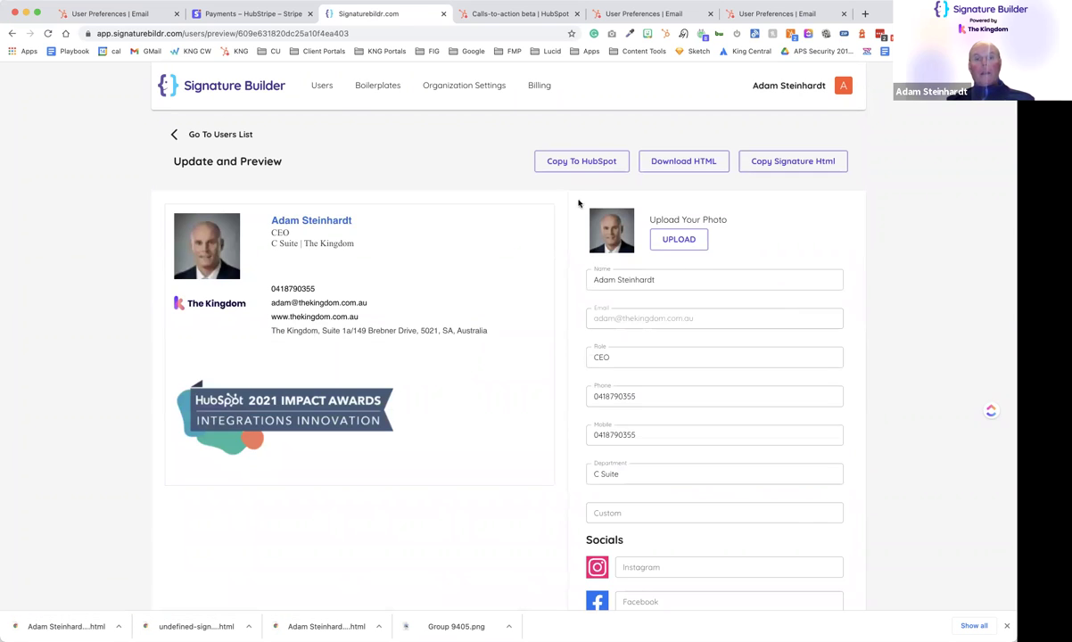
pyautogui.click(596, 163)
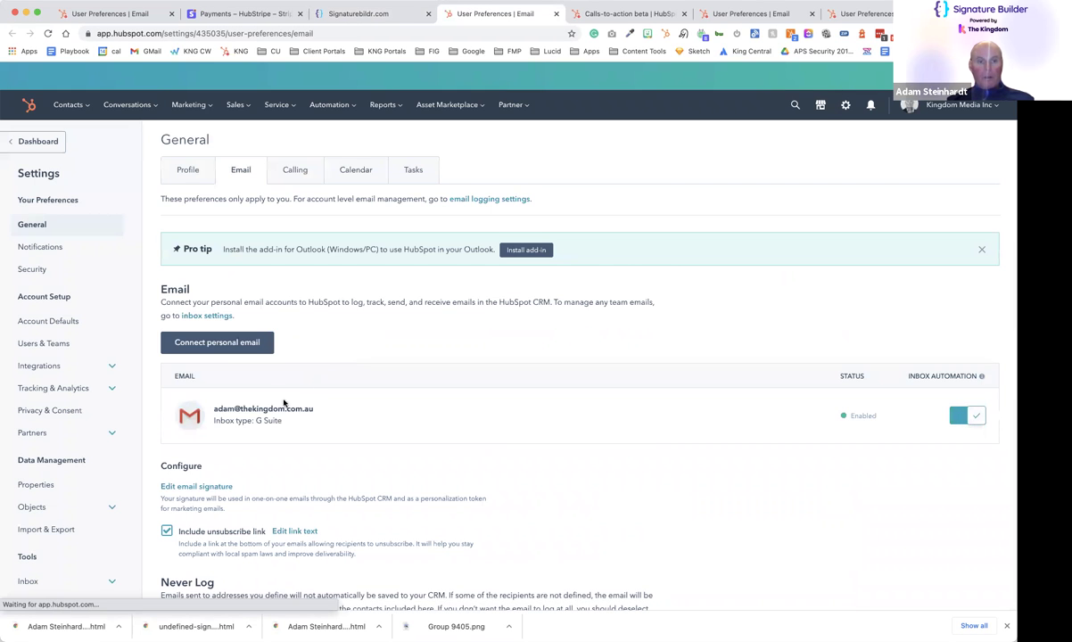
# Step: Overwrite HubSpot's email signature HTML with the award-banner version and save it
pyautogui.click(223, 490)
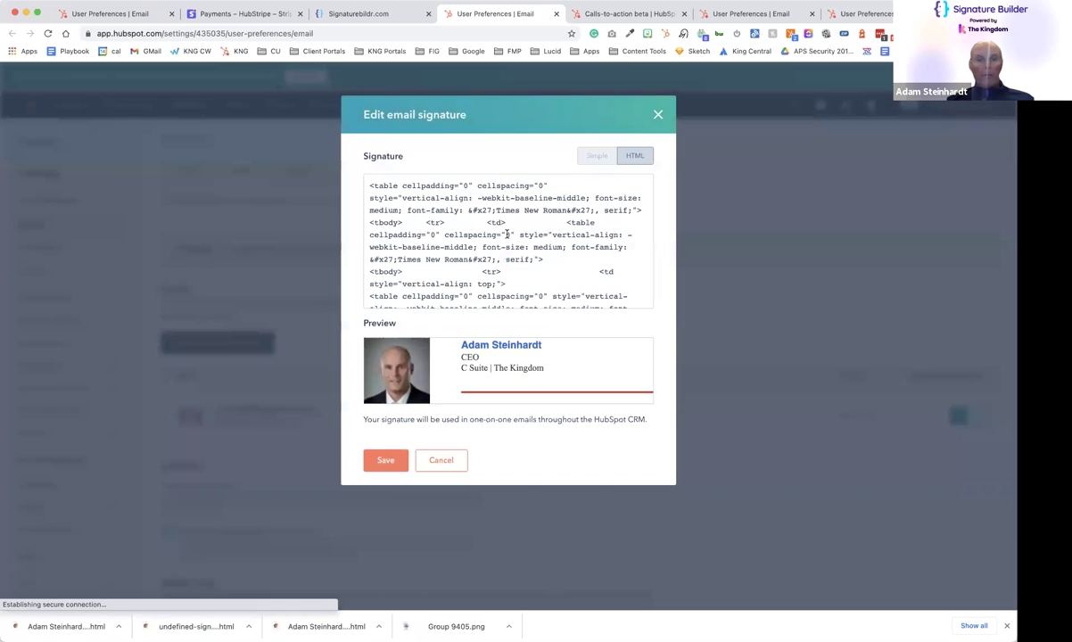
pyautogui.hotkey('ctrl', 'a')
pyautogui.press('BackSpace')
pyautogui.hotkey('ctrl', 'v')
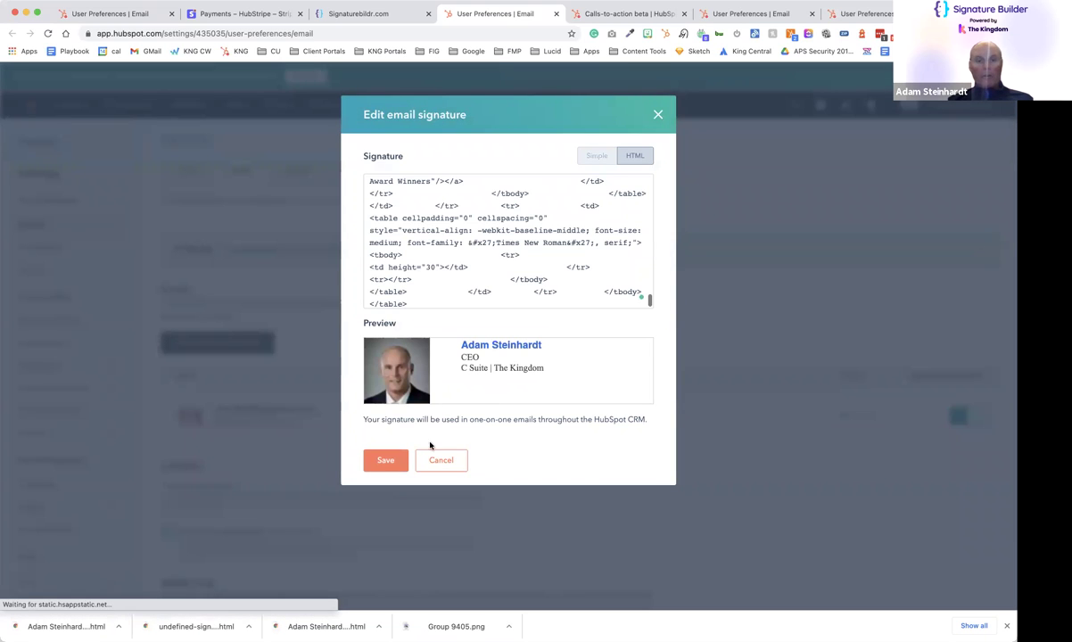
pyautogui.click(388, 460)
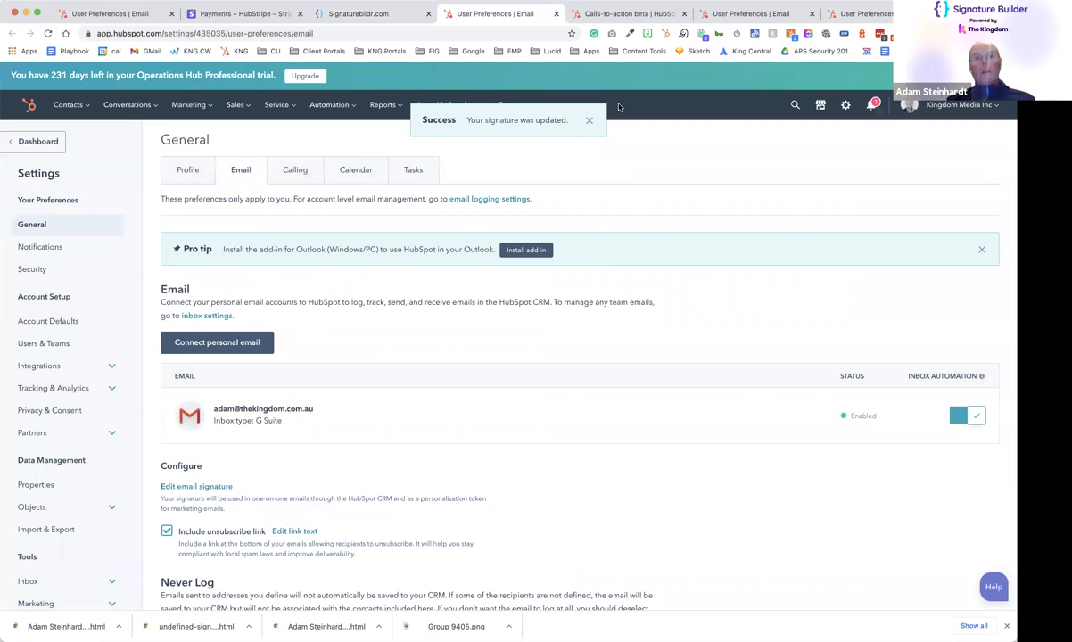
# Step: Return to the Signature Builder users list, leaving the team filter unchanged
pyautogui.click(245, 14)
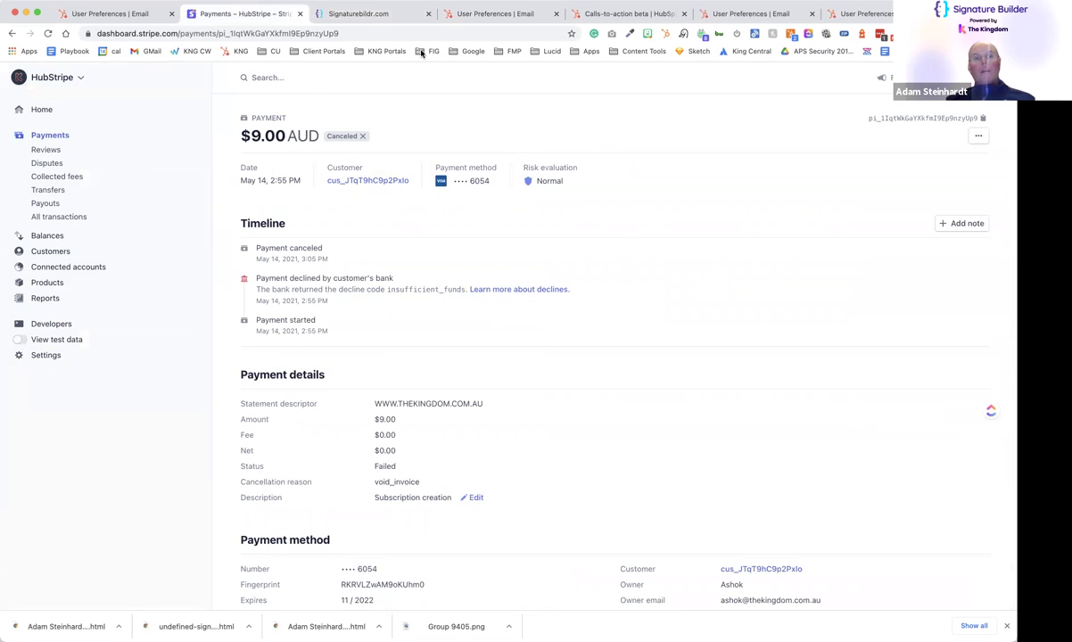
pyautogui.click(358, 14)
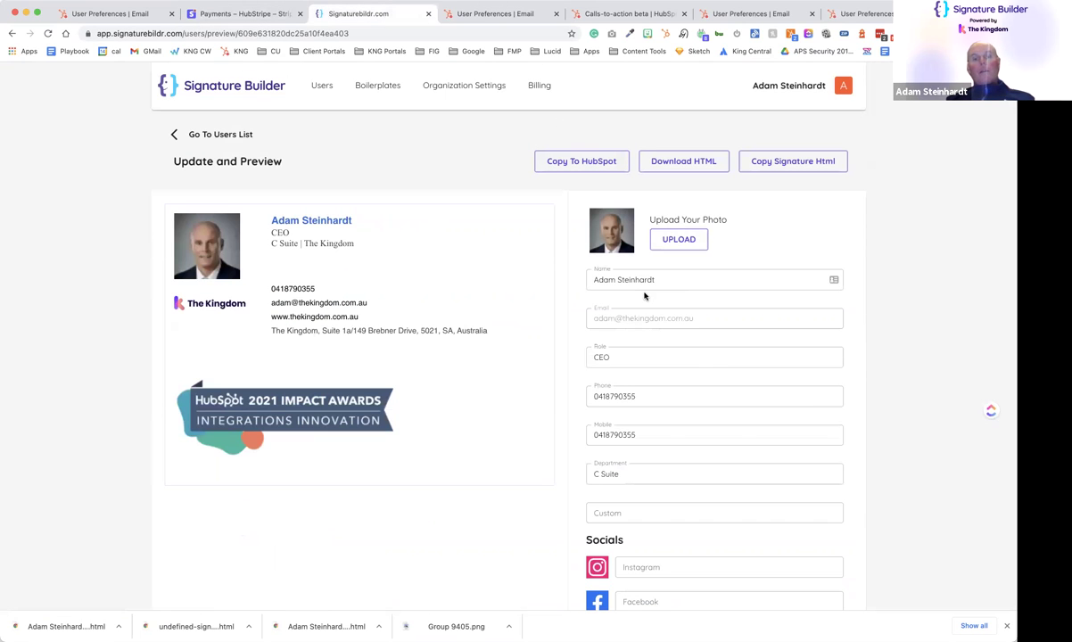
pyautogui.click(233, 135)
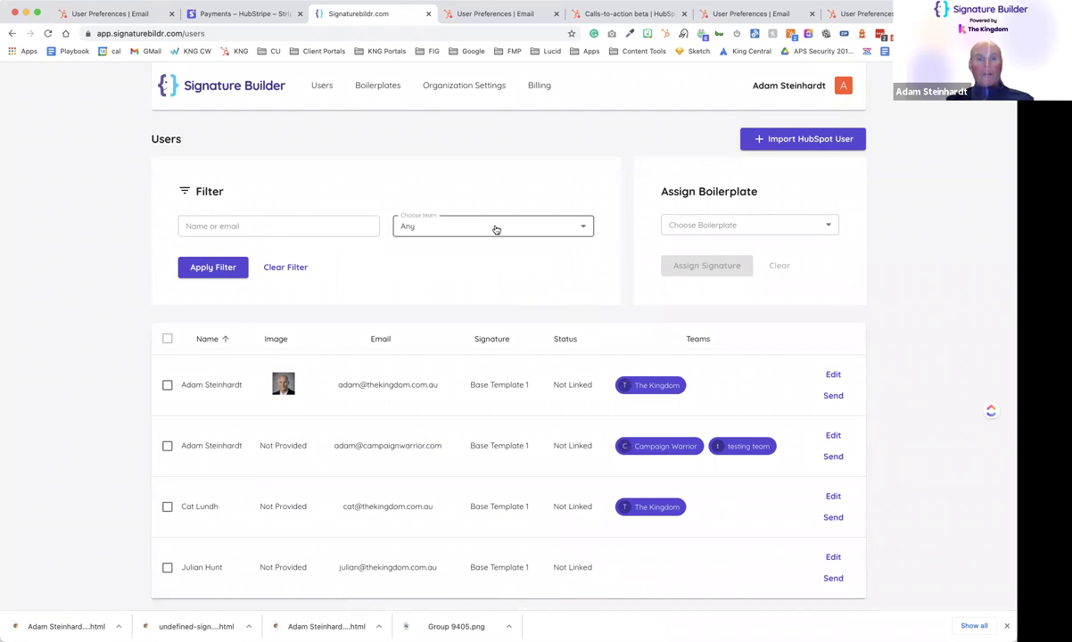
pyautogui.click(484, 223)
pyautogui.click(328, 214)
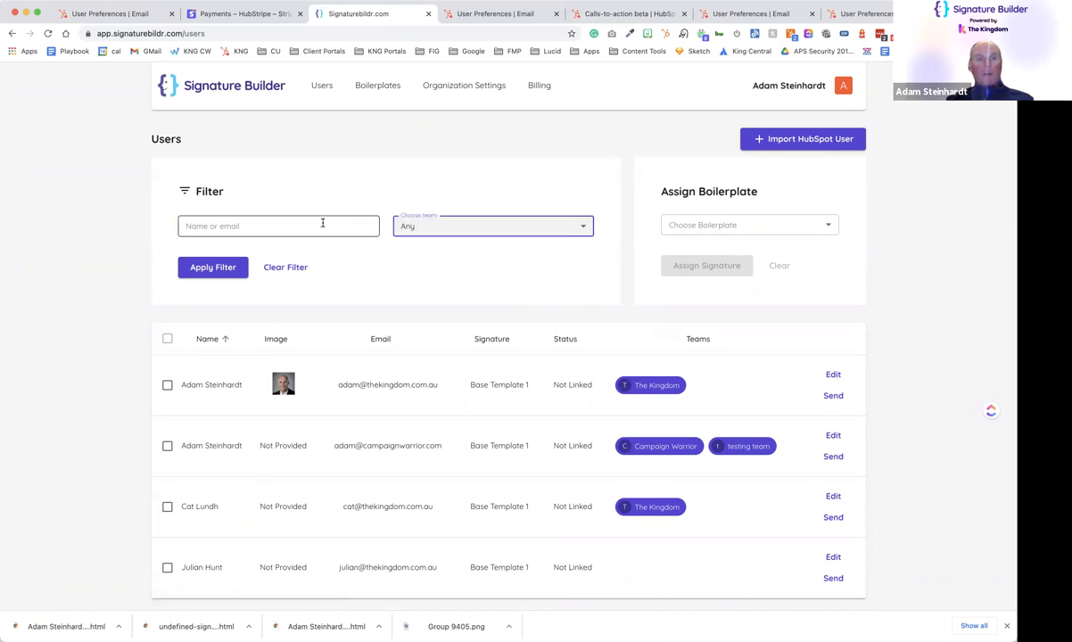
pyautogui.click(491, 285)
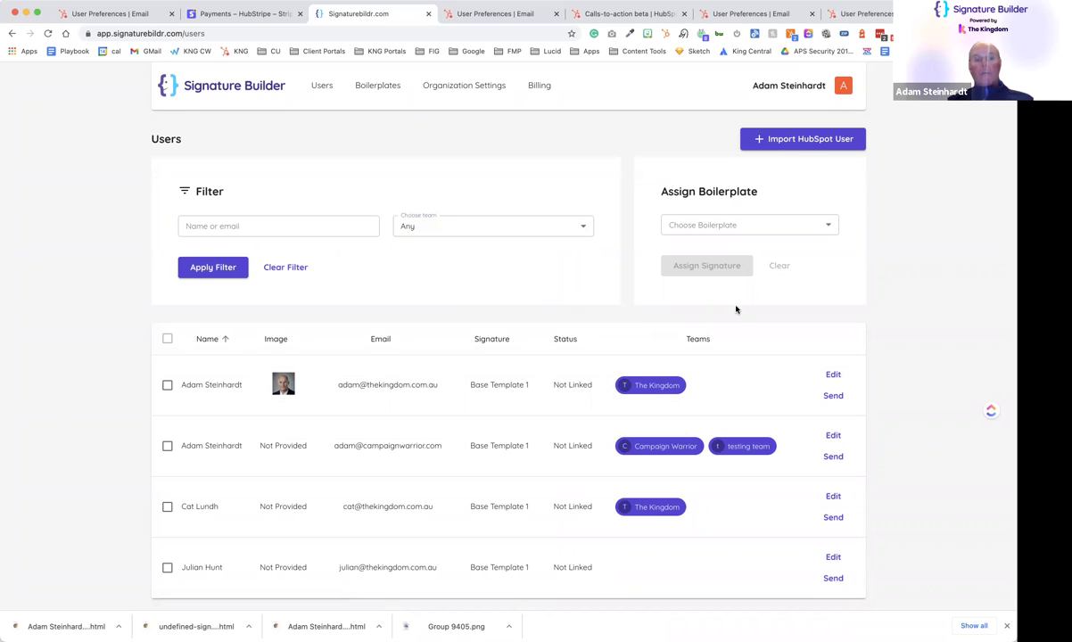
pyautogui.scroll(-1, 736, 310)
pyautogui.click(771, 89)
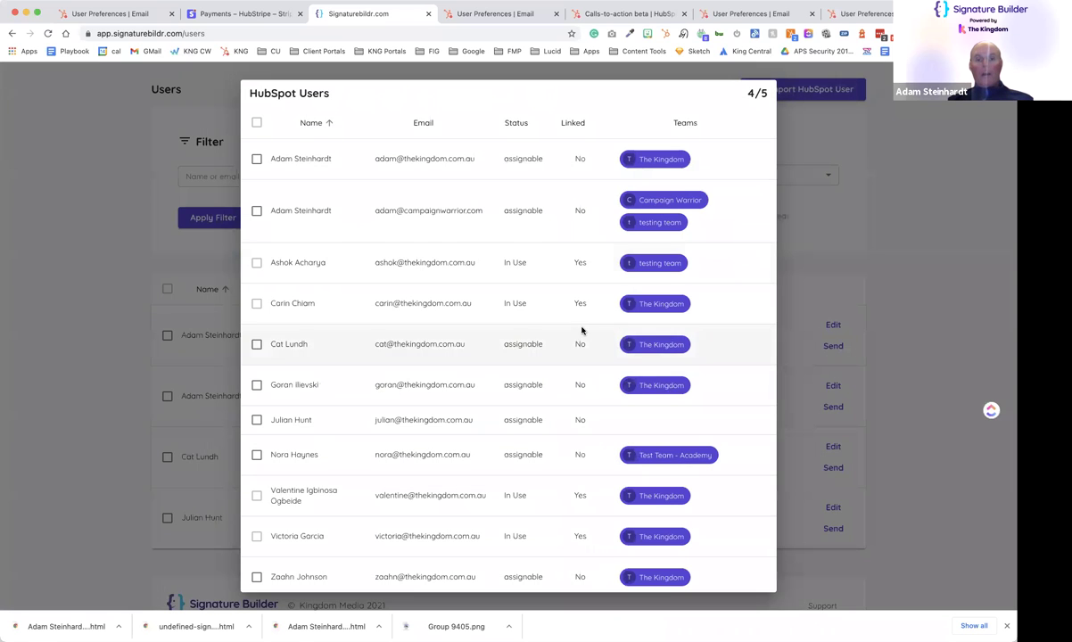
pyautogui.click(257, 455)
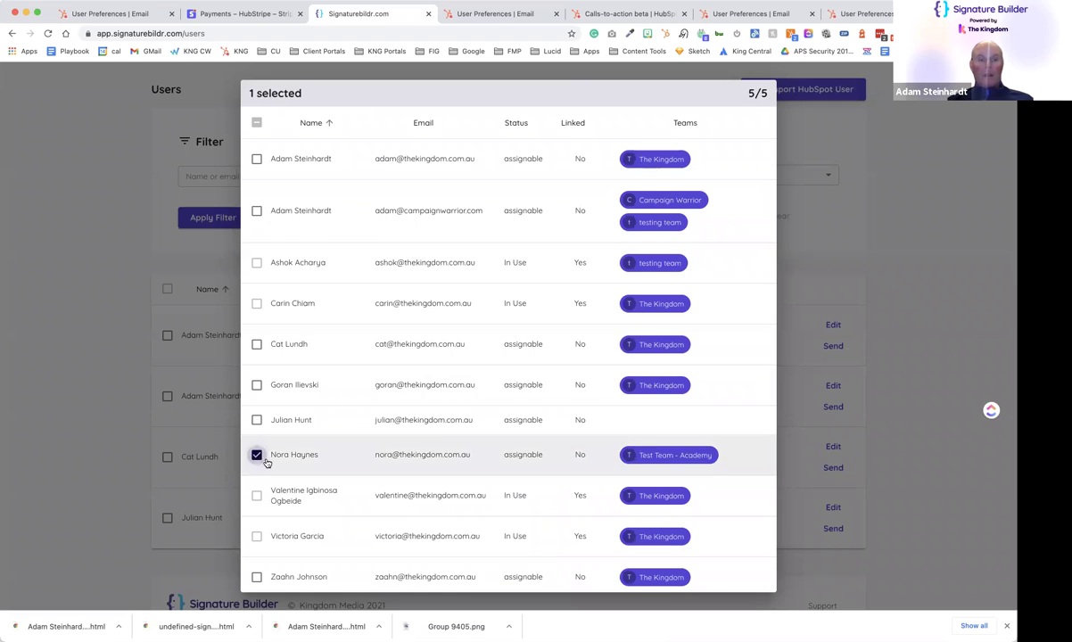
pyautogui.scroll(-2, 598, 386)
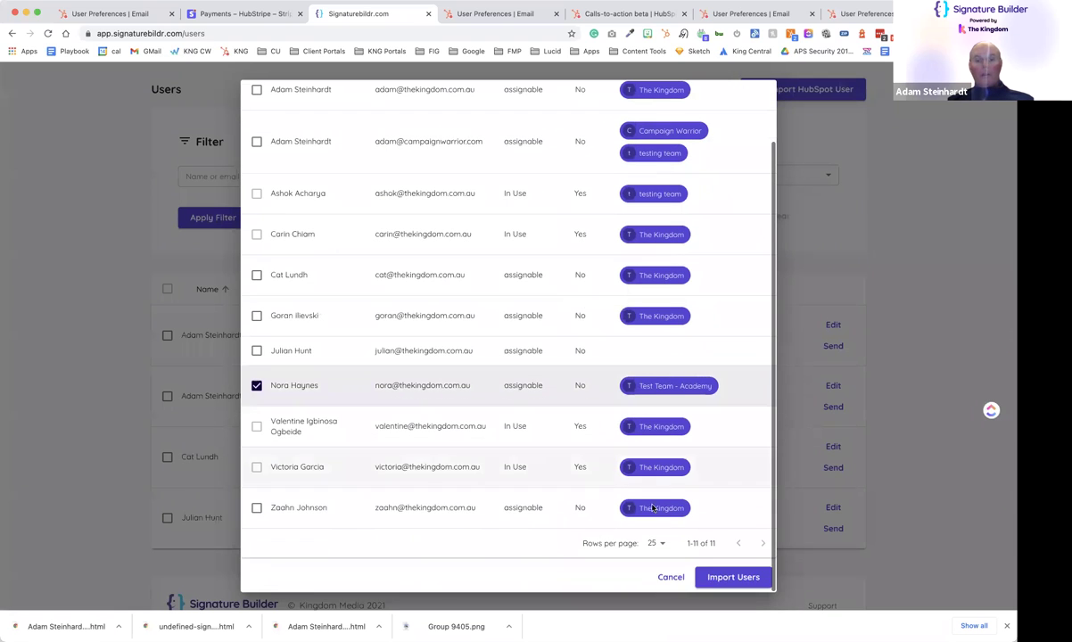
pyautogui.click(717, 577)
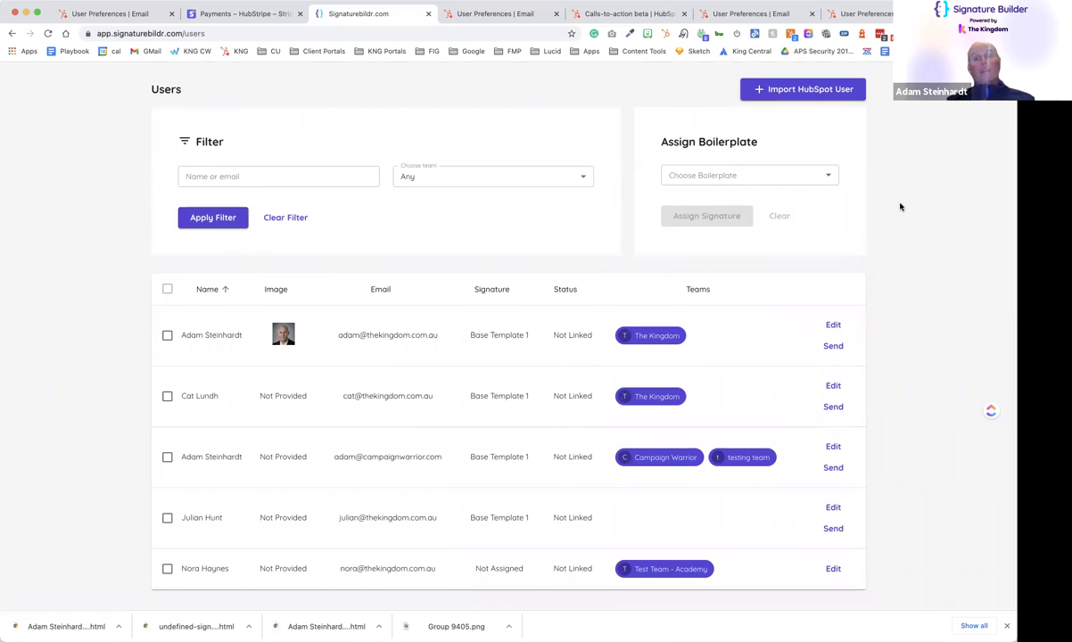
pyautogui.scroll(-2, 900, 207)
pyautogui.scroll(4, 900, 207)
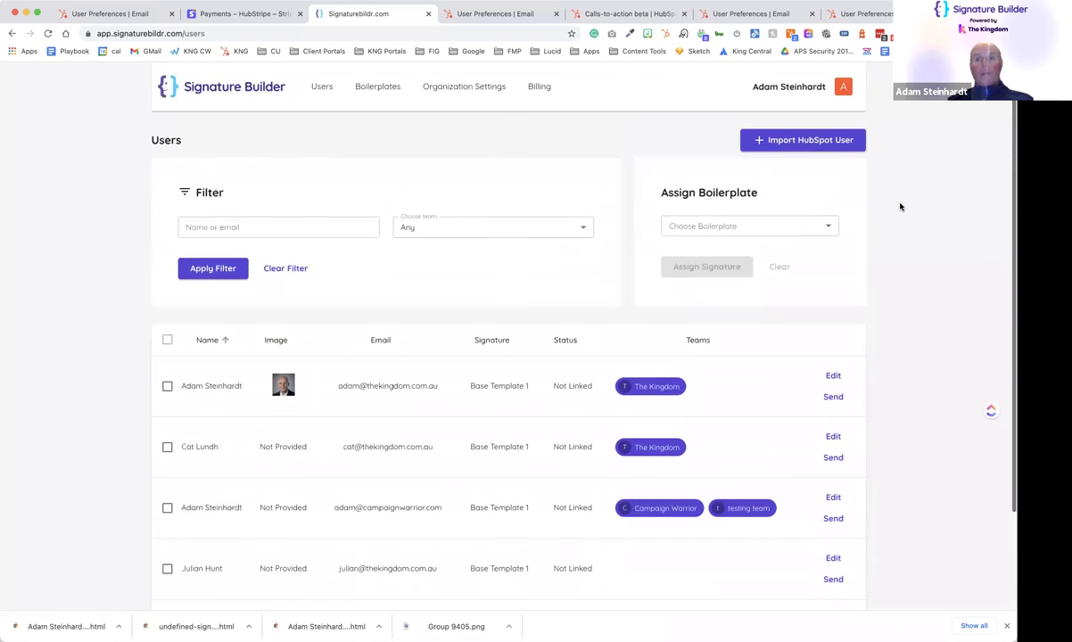